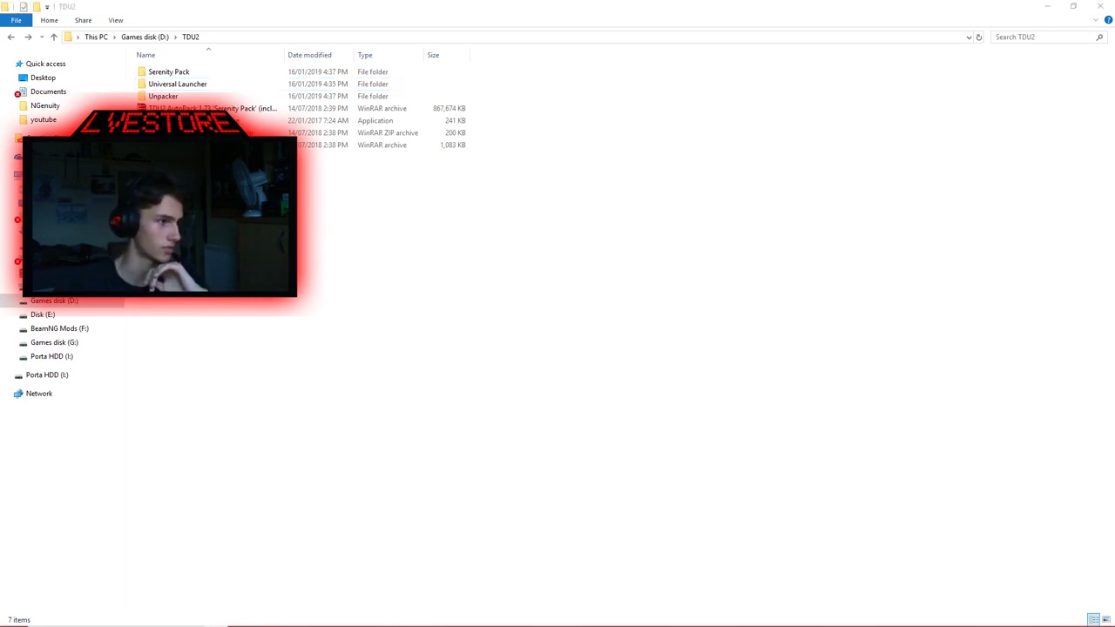
{"action": "left_click", "coordinate": [250, 450]}
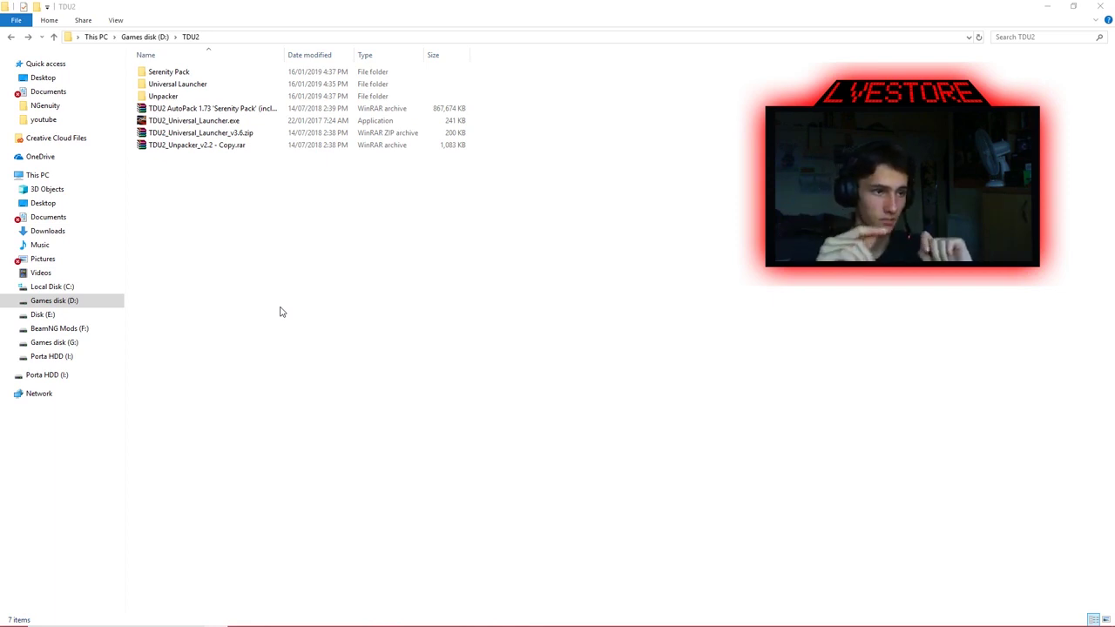
{"action": "left_click_drag", "start_coordinate": [473, 214], "coordinate": [213, 108]}
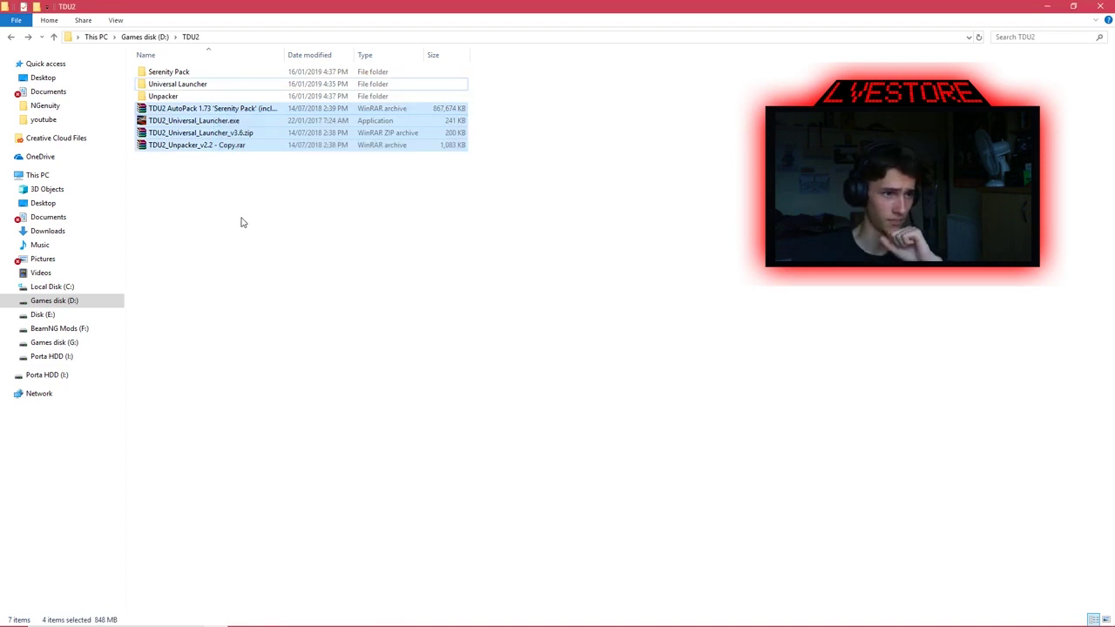
{"action": "left_click", "coordinate": [243, 207]}
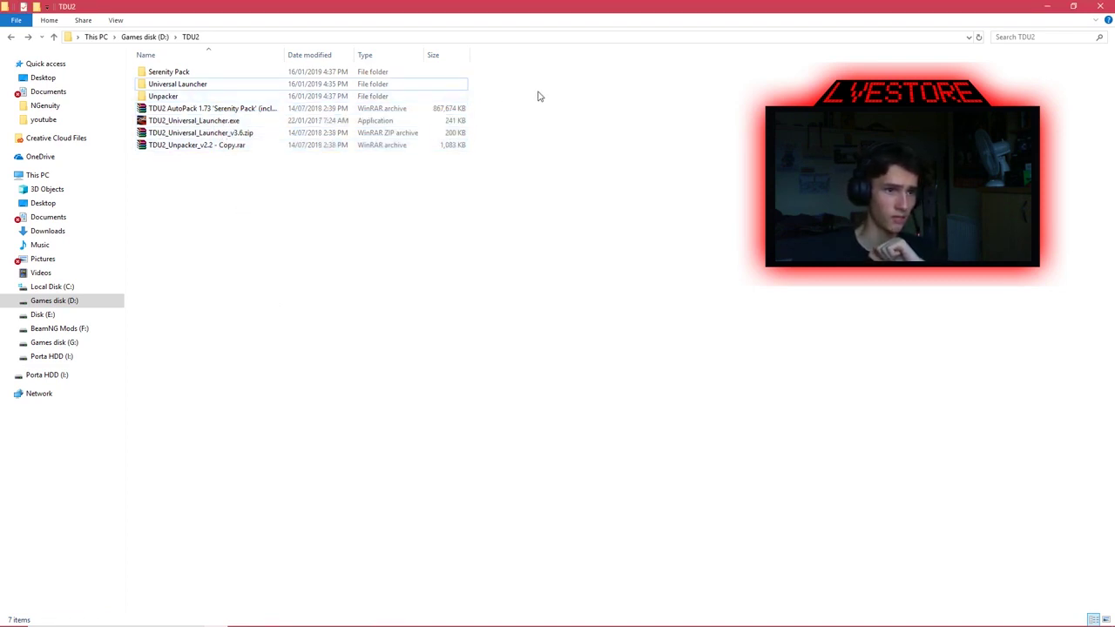
{"action": "left_click_drag", "start_coordinate": [502, 103], "coordinate": [349, 69]}
{"action": "left_click", "coordinate": [284, 217]}
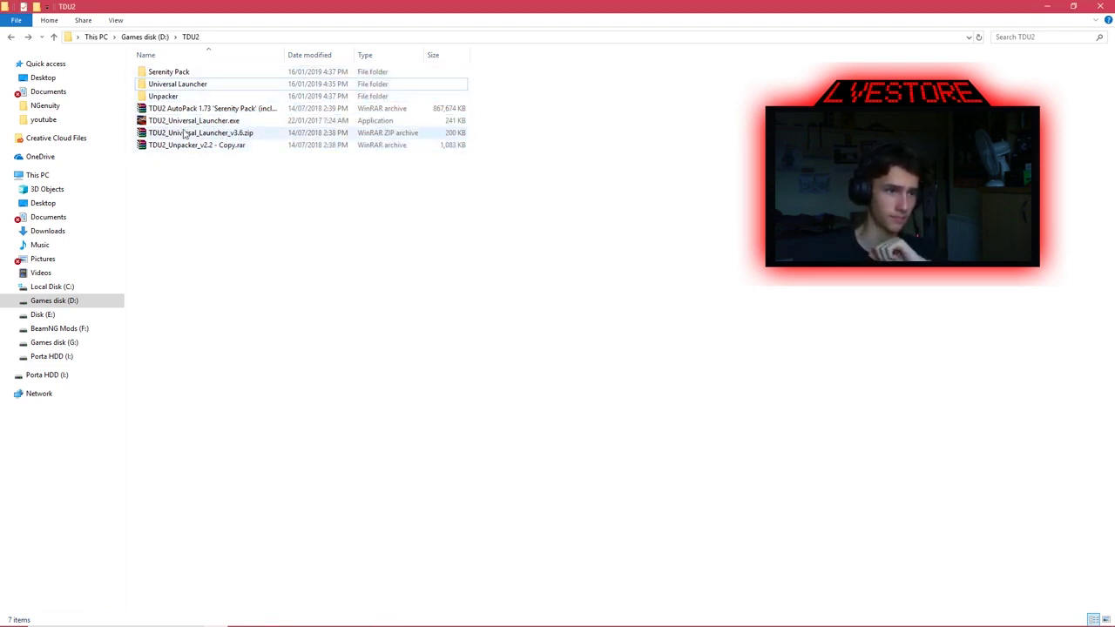
{"action": "left_click", "coordinate": [187, 122]}
{"action": "left_click", "coordinate": [202, 197]}
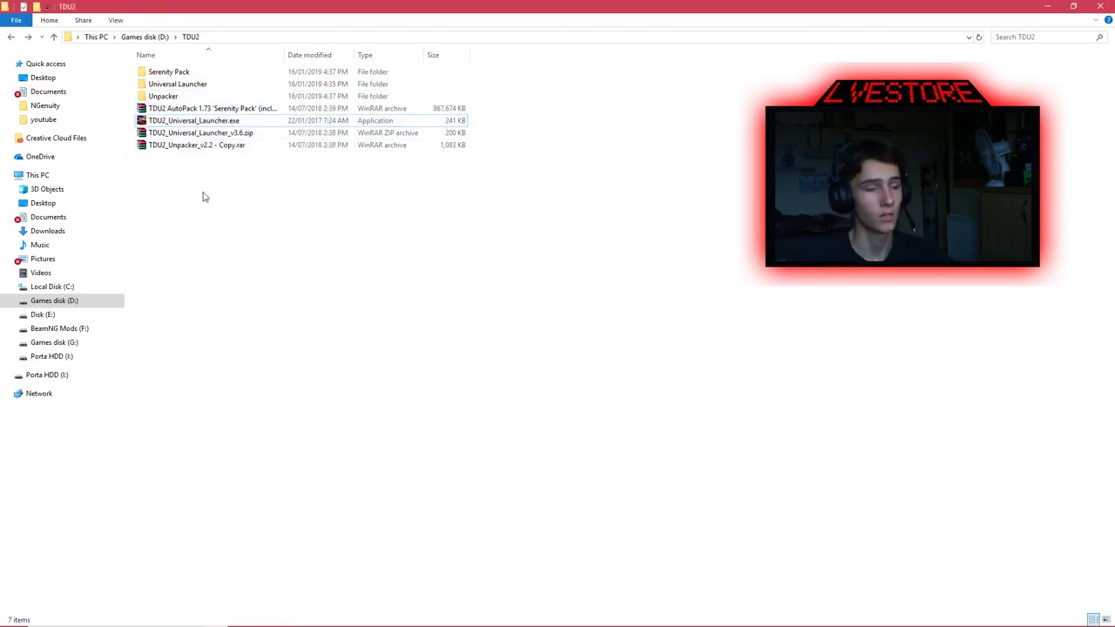
{"action": "left_click_drag", "start_coordinate": [216, 179], "coordinate": [185, 104]}
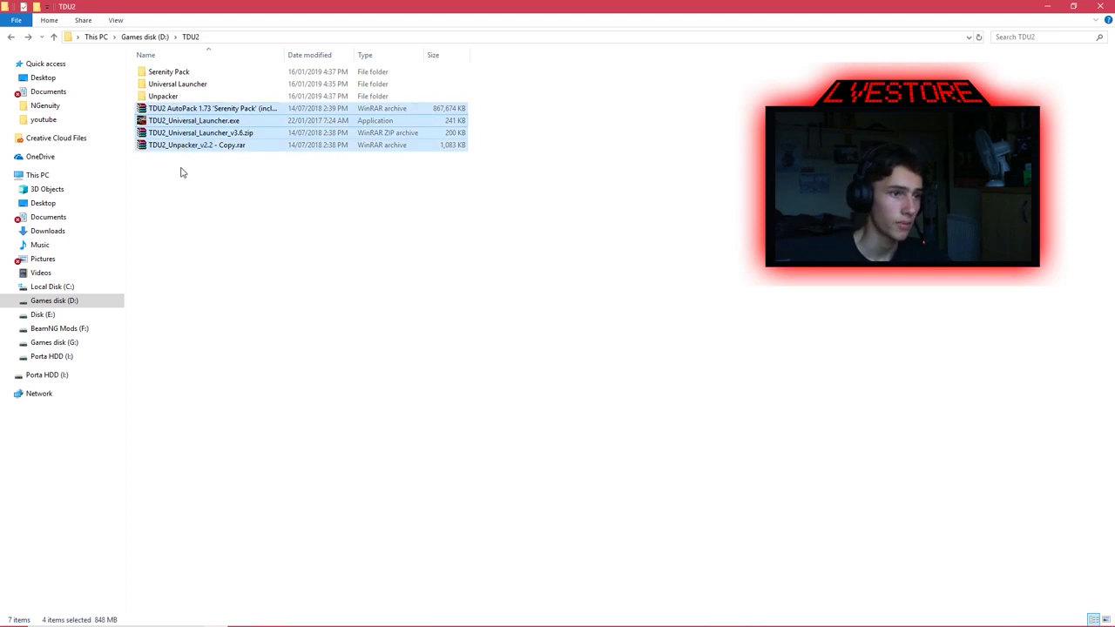
{"action": "left_click", "coordinate": [495, 172]}
{"action": "left_click", "coordinate": [463, 121]}
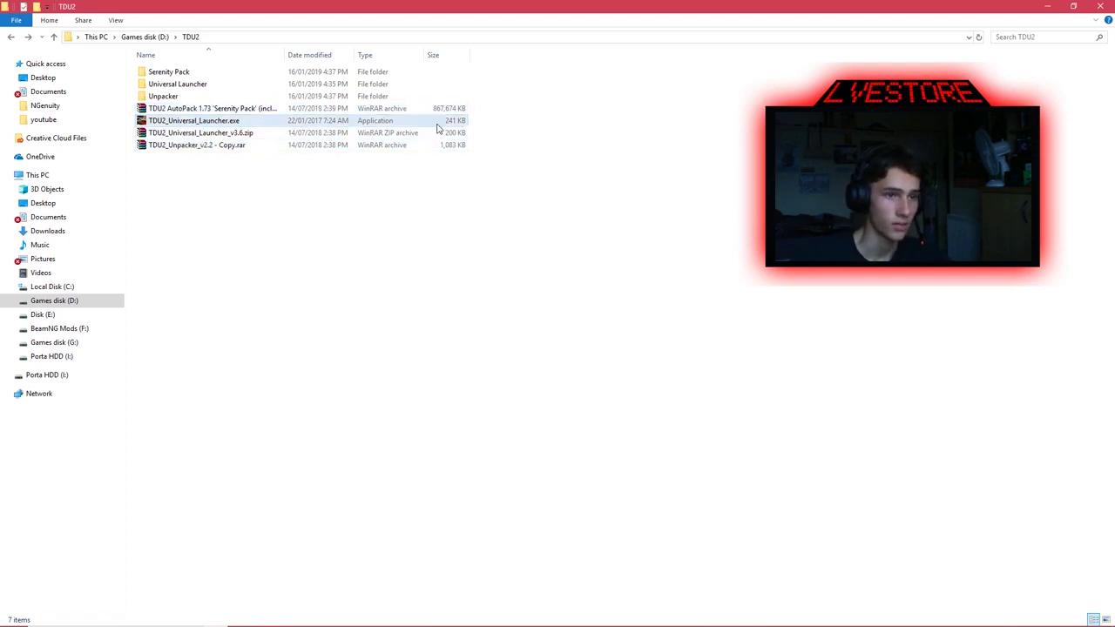
{"action": "left_click", "coordinate": [596, 156]}
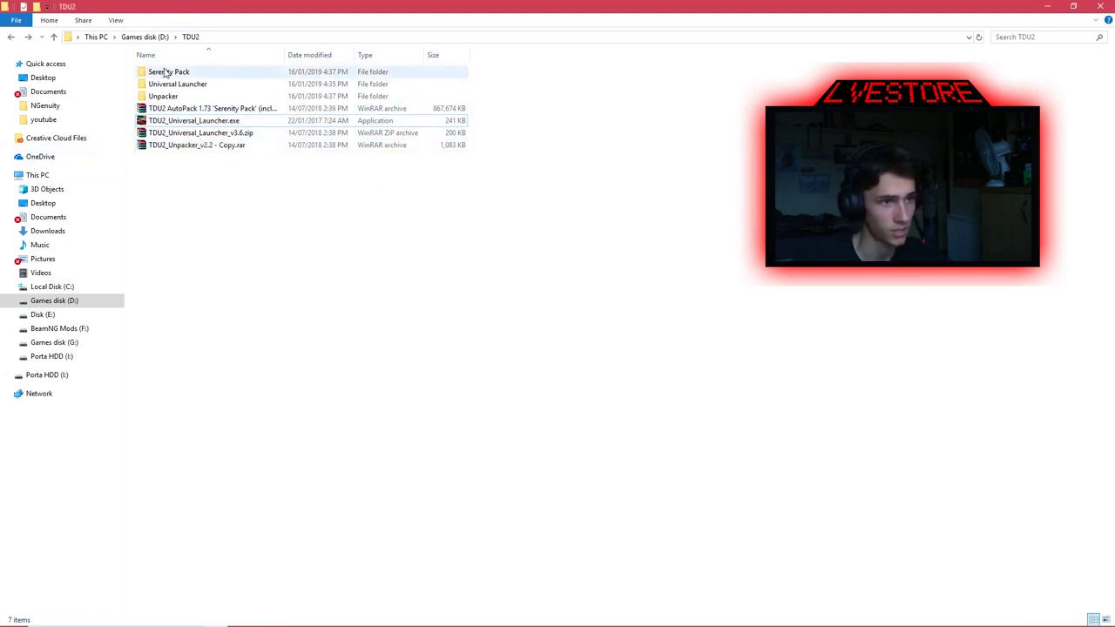
- Look through the contents of the Serenity Pack, Universal Launcher and Unpacker folders, returning to the TDU2 folder
{"action": "double_click", "coordinate": [166, 72]}
{"action": "key", "text": "BackSpace"}
{"action": "left_click", "coordinate": [175, 84]}
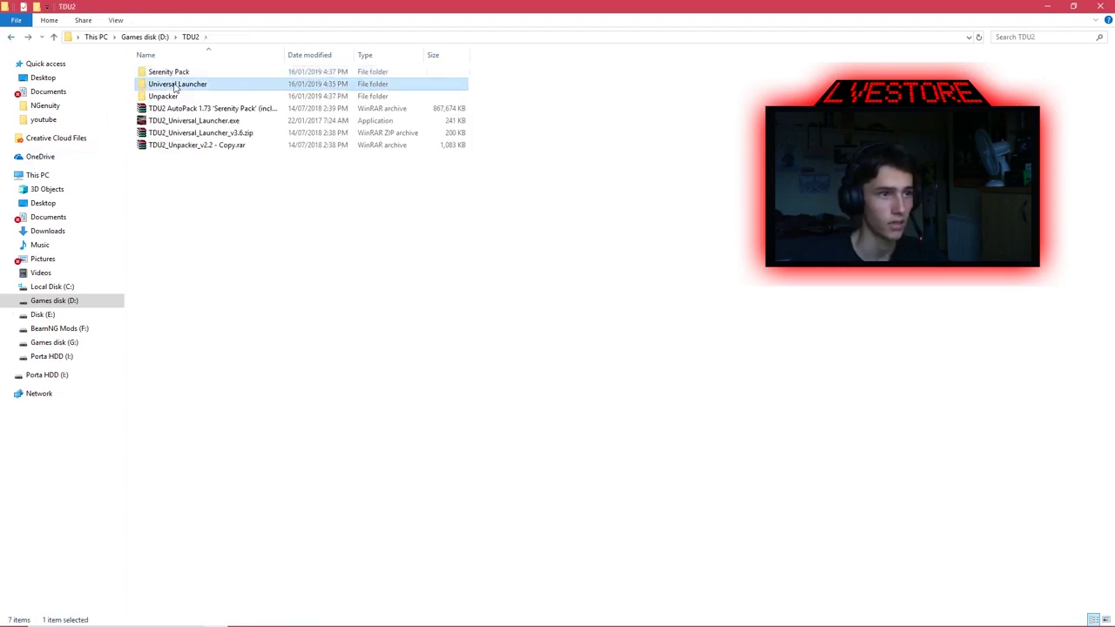
{"action": "double_click", "coordinate": [175, 85]}
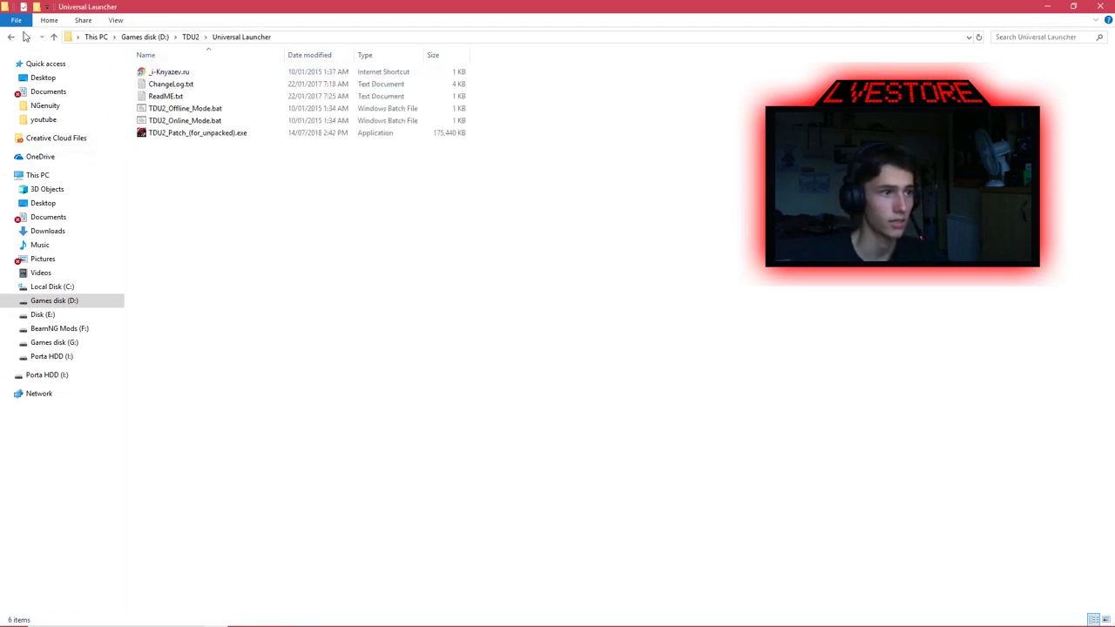
{"action": "left_click", "coordinate": [12, 37]}
{"action": "key", "text": "Down"}
{"action": "key", "text": "Return"}
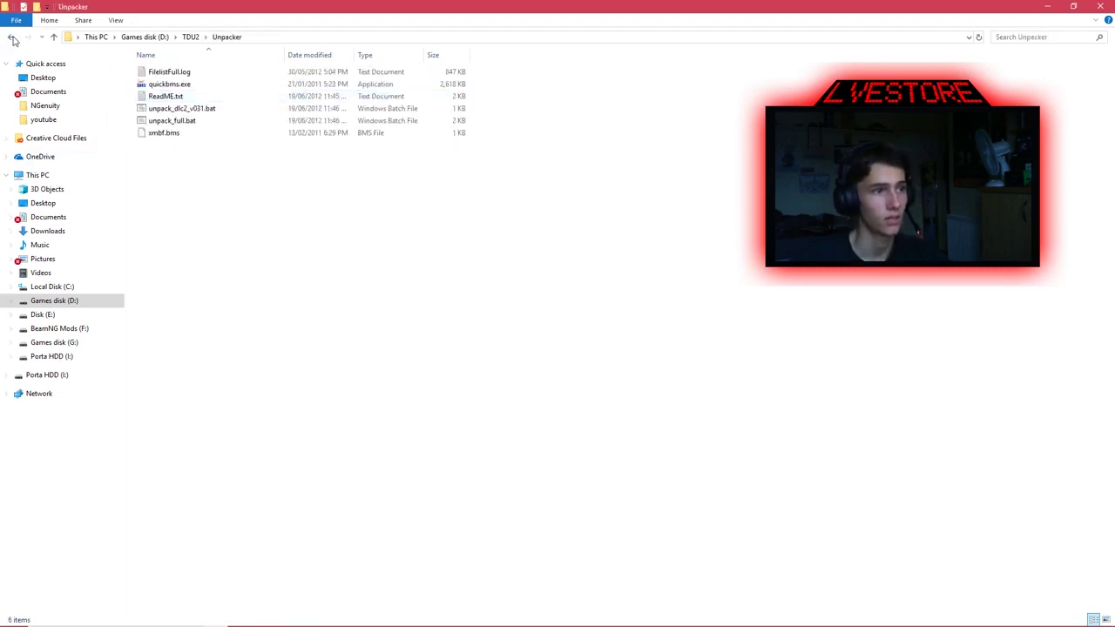
{"action": "left_click", "coordinate": [12, 37]}
- Arrange the TDU2 downloads folder and the Test Drive Unlimited 2 game folder side by side
{"action": "right_click", "coordinate": [271, 615]}
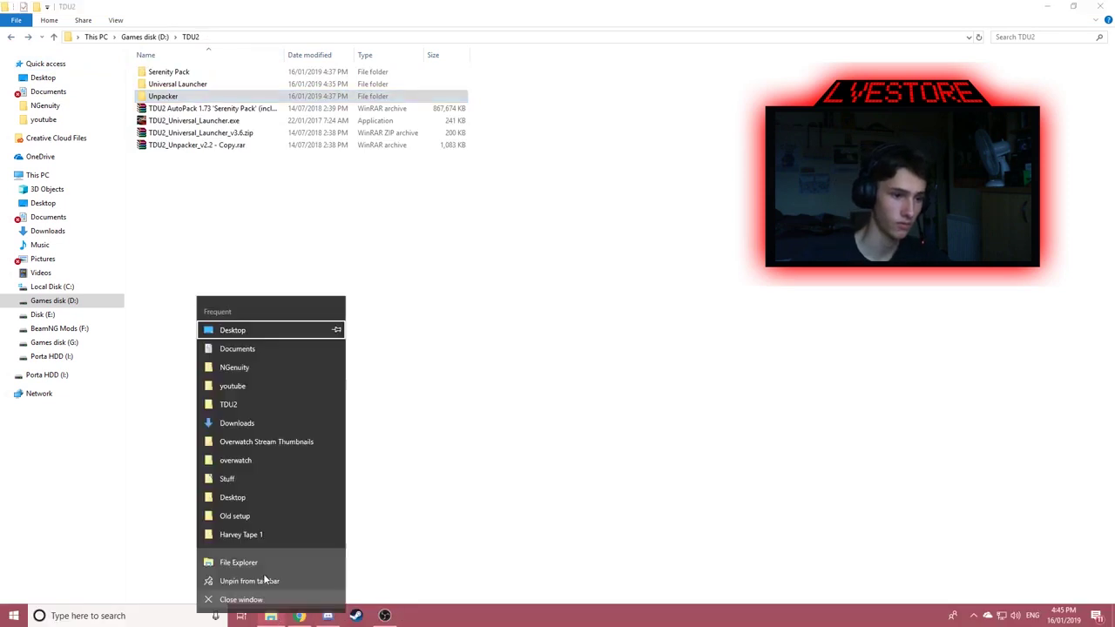
{"action": "left_click", "coordinate": [582, 508]}
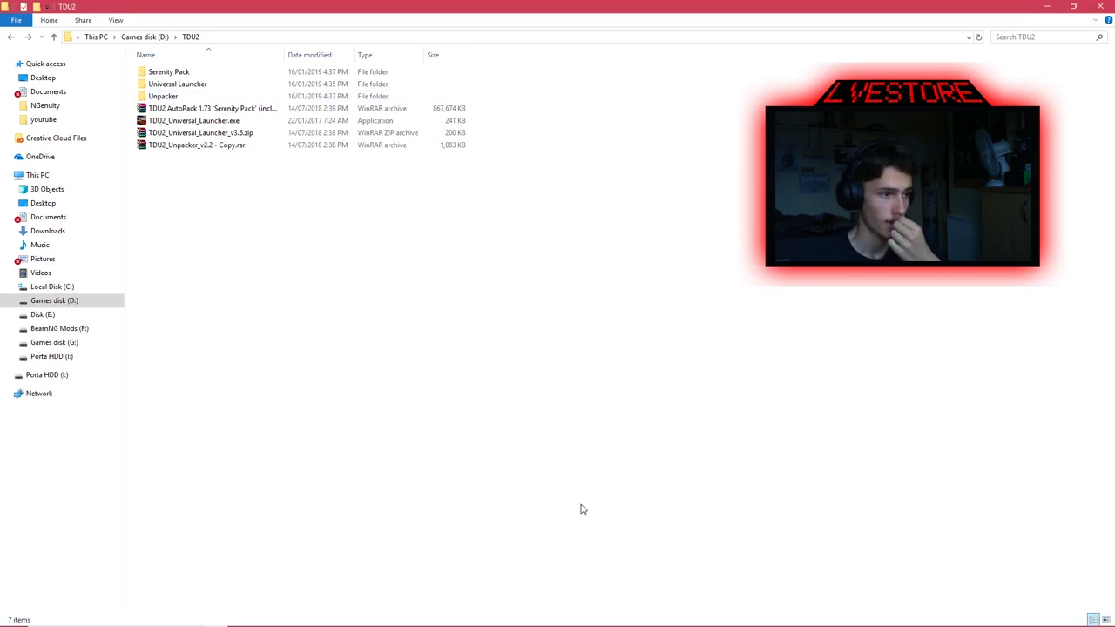
{"action": "key", "text": "super+Left"}
{"action": "left_click", "coordinate": [1056, 357]}
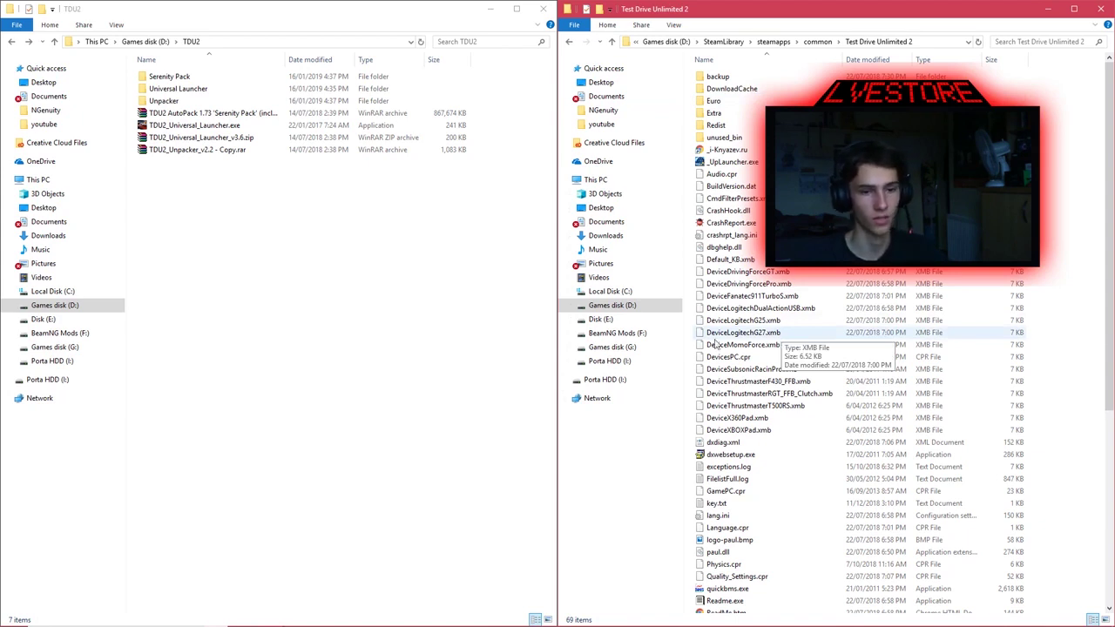
{"action": "left_click", "coordinate": [377, 336]}
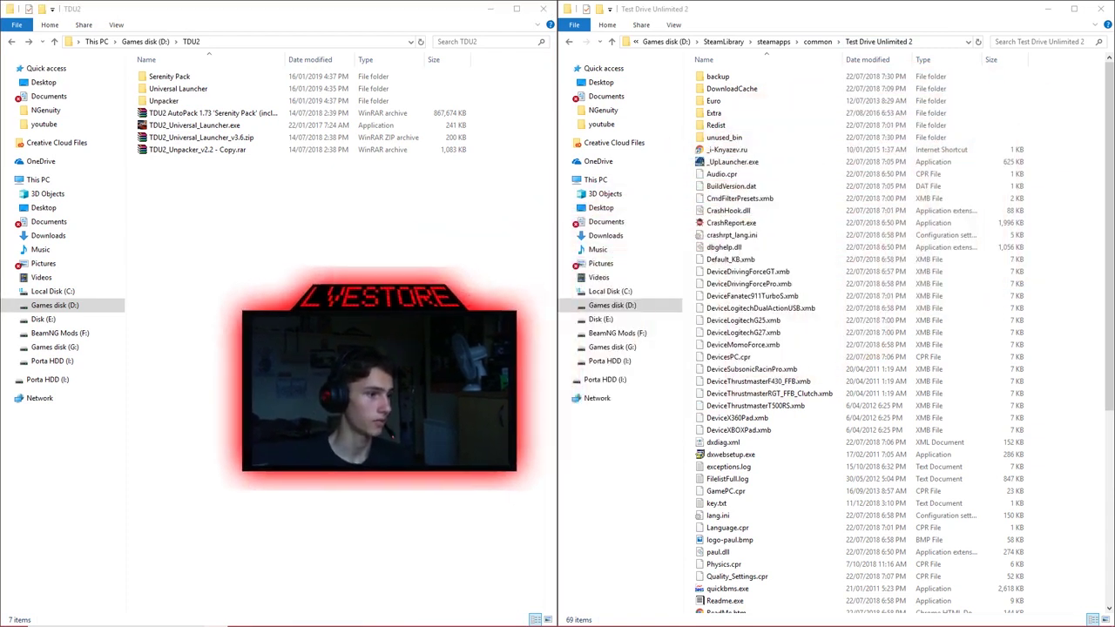
{"action": "key", "text": "alt+Tab"}
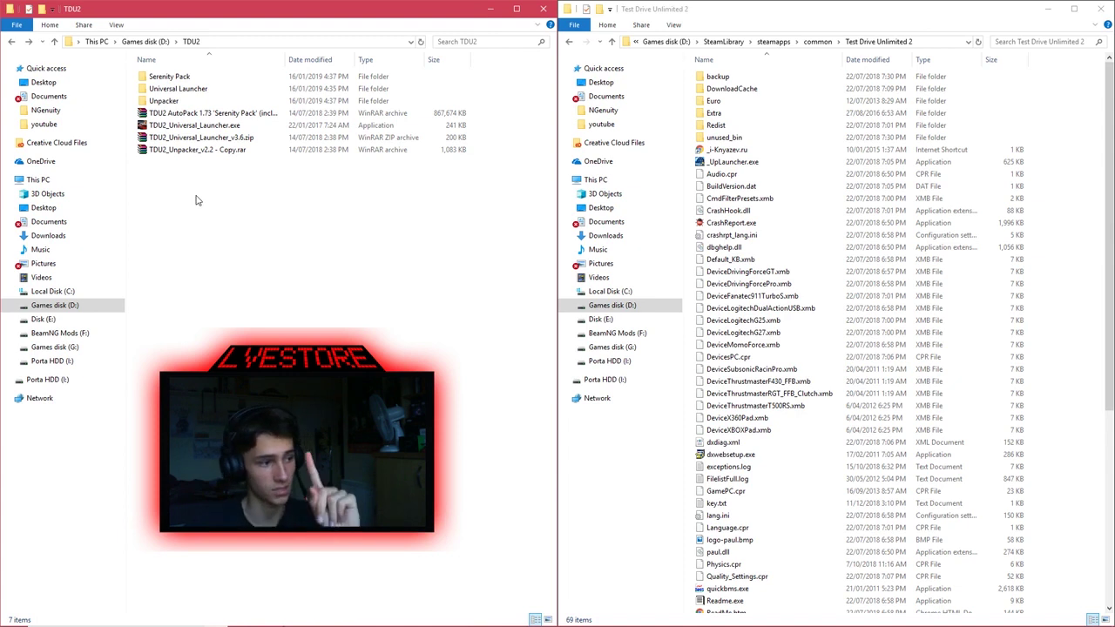
- Open the Unpacker folder, select all its files and look for their counterparts in the Test Drive Unlimited 2 game folder
{"action": "left_click", "coordinate": [181, 103]}
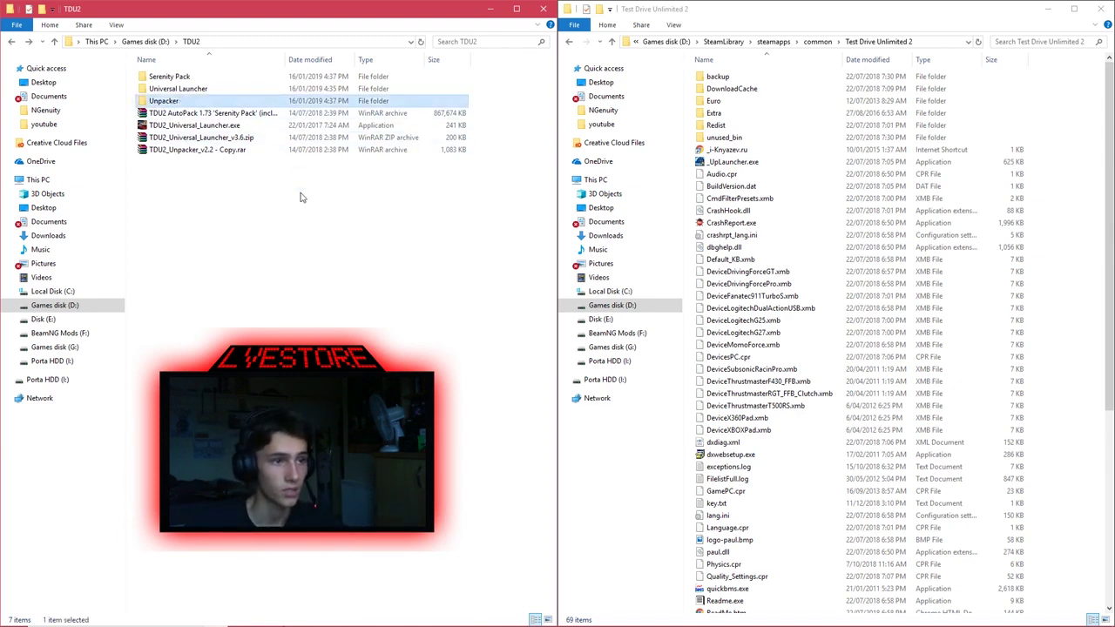
{"action": "double_click", "coordinate": [191, 102]}
{"action": "left_click_drag", "start_coordinate": [220, 175], "coordinate": [146, 71]}
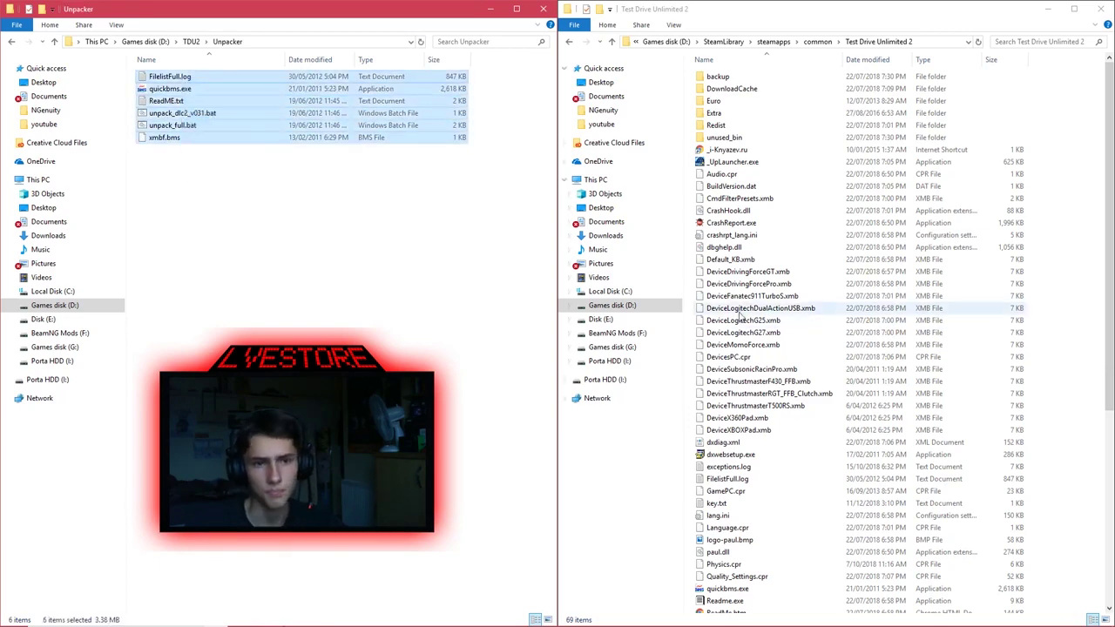
{"action": "scroll", "coordinate": [782, 320], "scroll_direction": "down", "scroll_amount": 2}
{"action": "scroll", "coordinate": [782, 321], "scroll_direction": "down", "scroll_amount": 4}
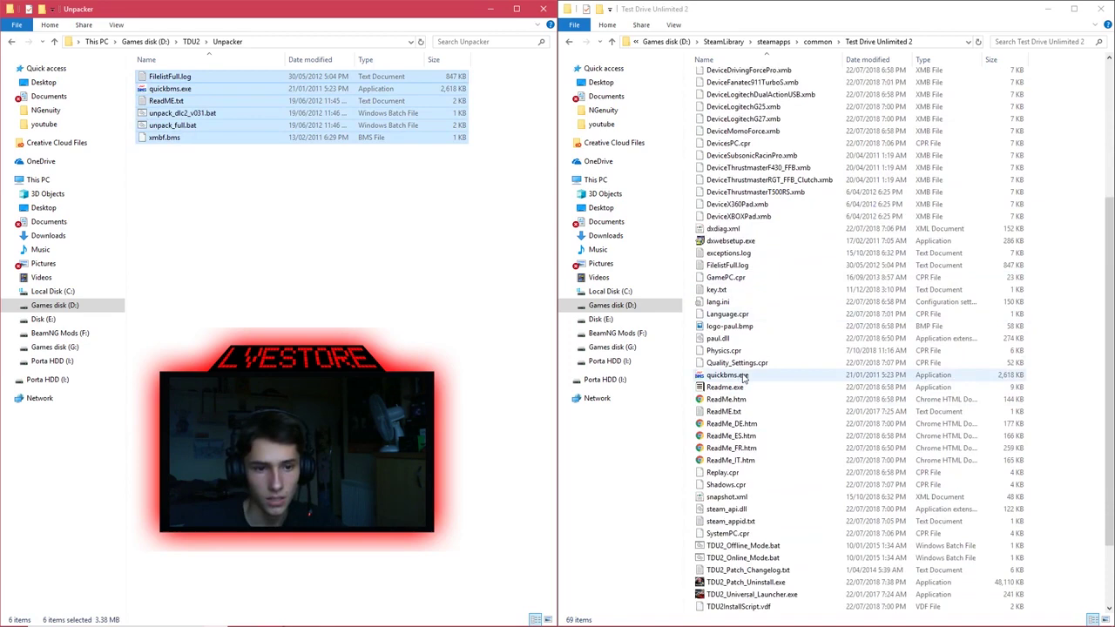
{"action": "scroll", "coordinate": [734, 351], "scroll_direction": "up", "scroll_amount": 6}
- Highlight all the Unpacker files once more and single out the unpack_full.bat script, leaving nothing selected
{"action": "left_click", "coordinate": [205, 157]}
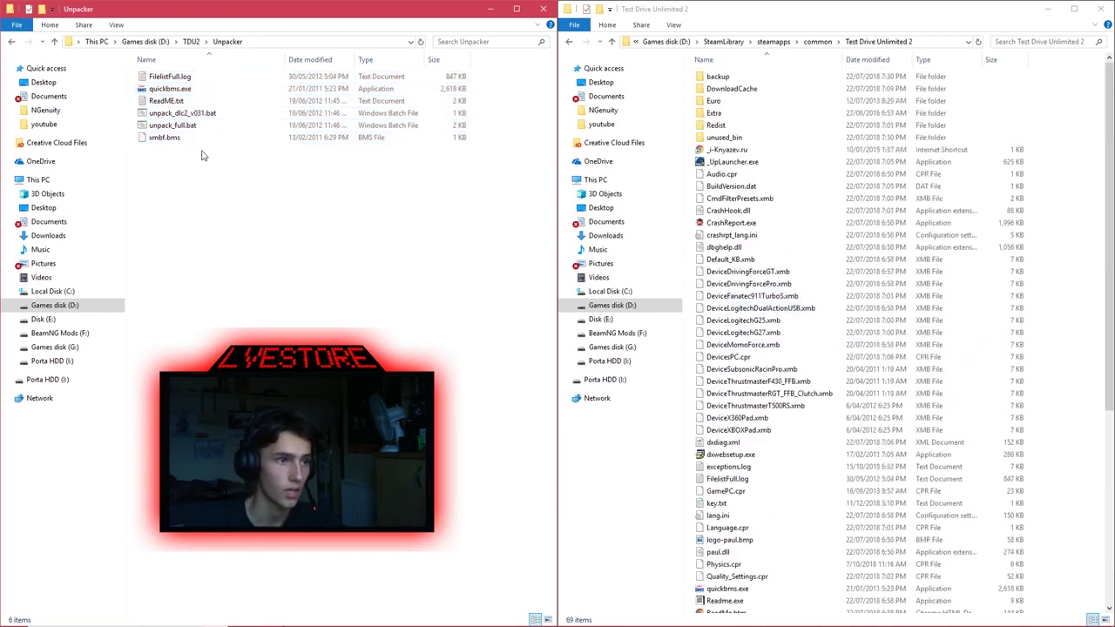
{"action": "left_click_drag", "start_coordinate": [250, 175], "coordinate": [186, 74]}
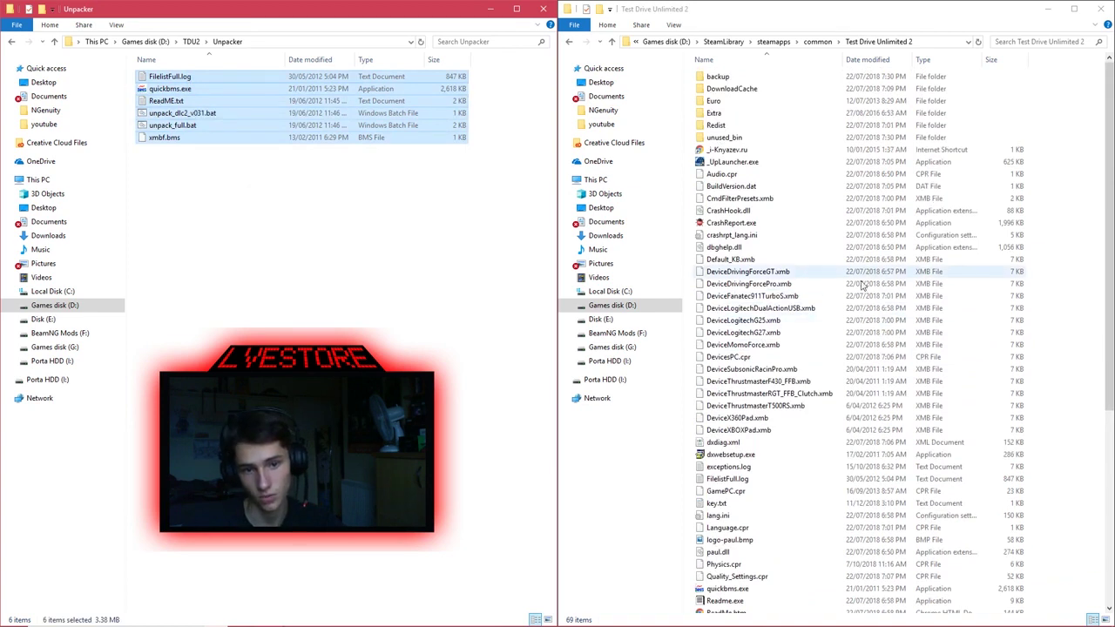
{"action": "left_click", "coordinate": [303, 189]}
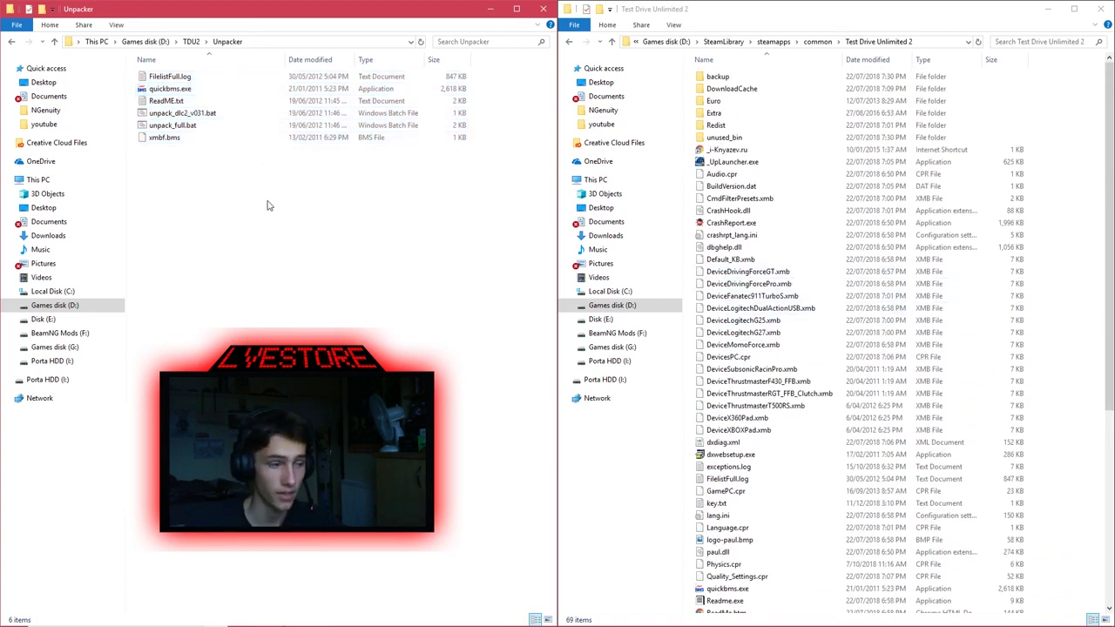
{"action": "left_click", "coordinate": [183, 131]}
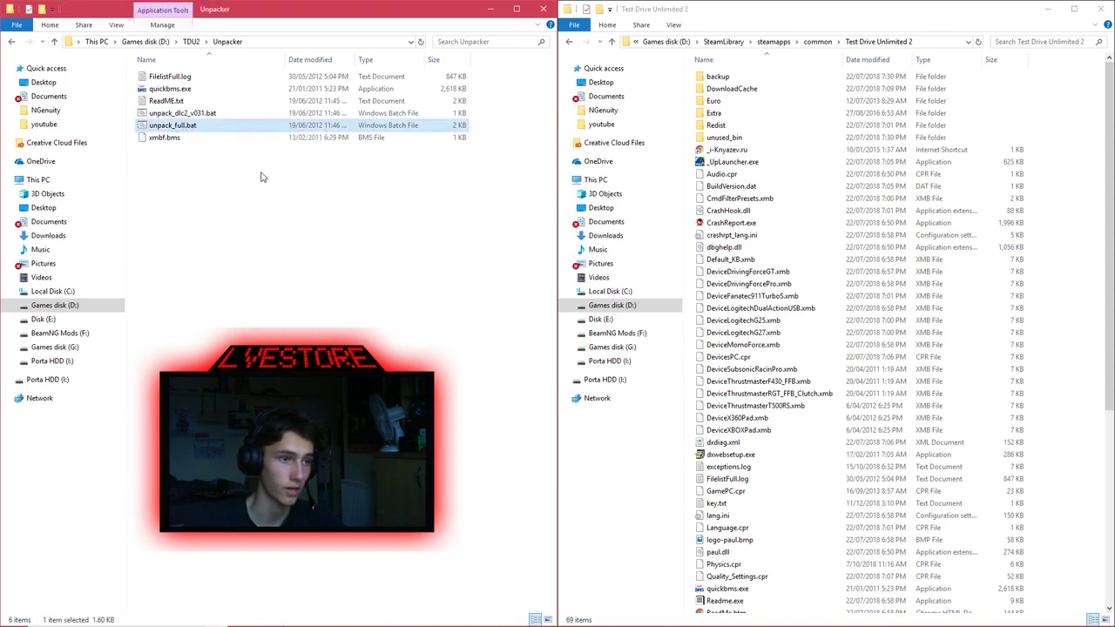
{"action": "left_click", "coordinate": [294, 247]}
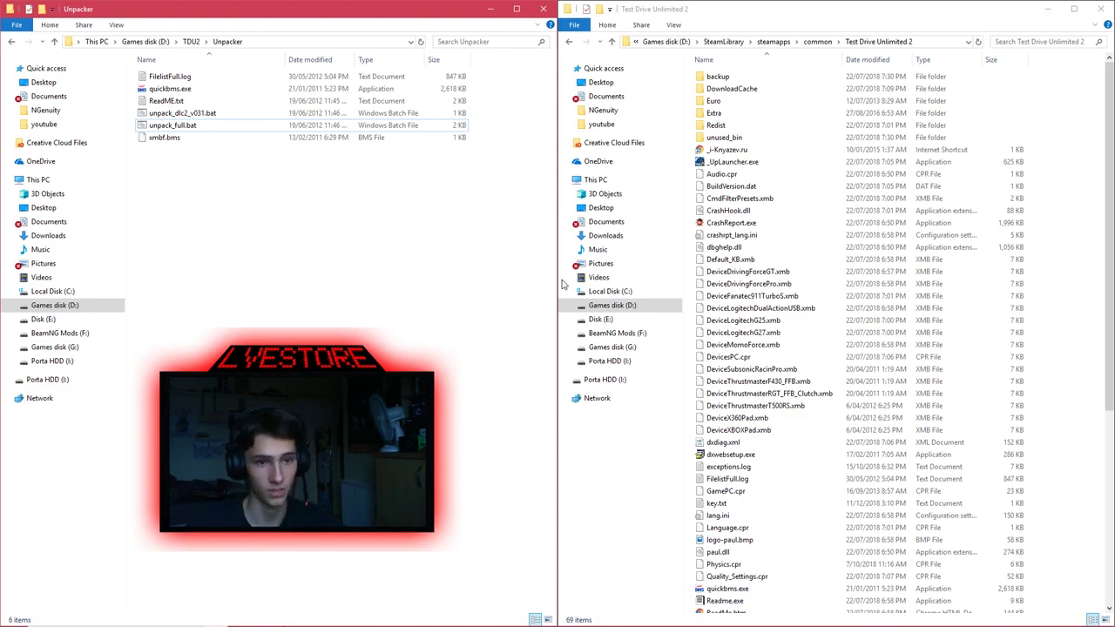
- Examine the full file list of the Test Drive Unlimited 2 game folder, including the unpacker scripts
{"action": "scroll", "coordinate": [819, 298], "scroll_direction": "down", "scroll_amount": 7}
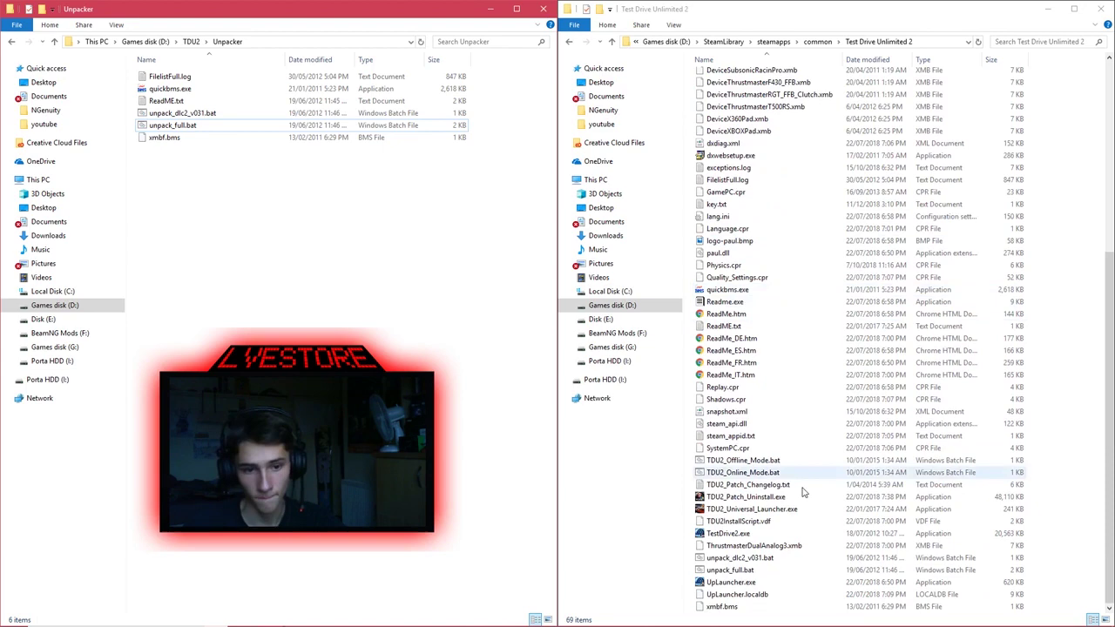
{"action": "scroll", "coordinate": [781, 365], "scroll_direction": "up", "scroll_amount": 6}
{"action": "scroll", "coordinate": [781, 366], "scroll_direction": "up", "scroll_amount": 2}
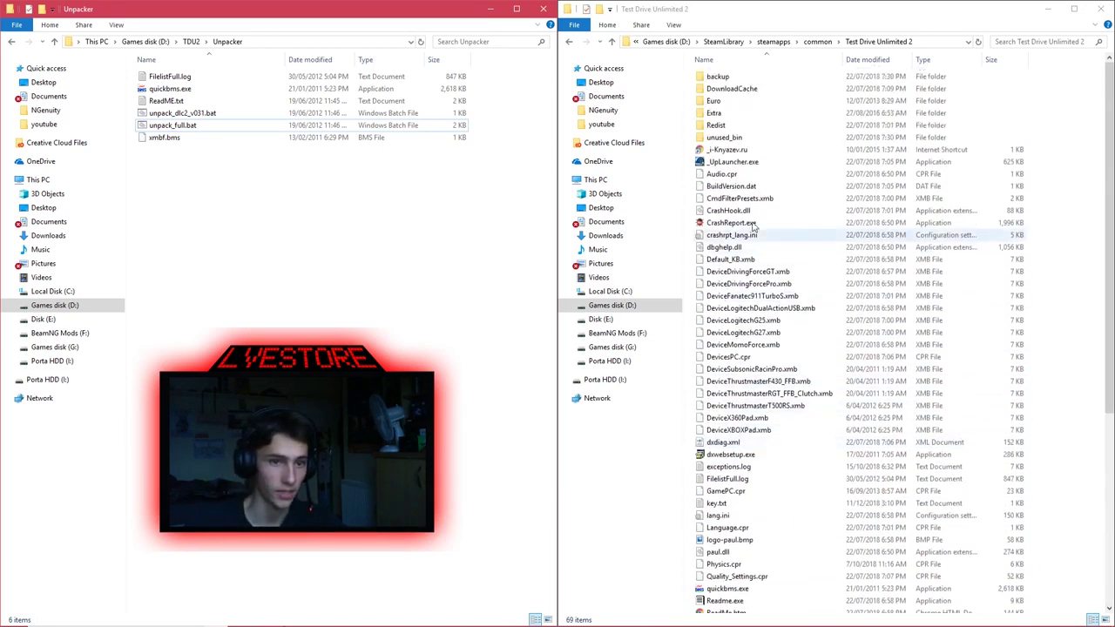
{"action": "scroll", "coordinate": [767, 278], "scroll_direction": "down", "scroll_amount": 9}
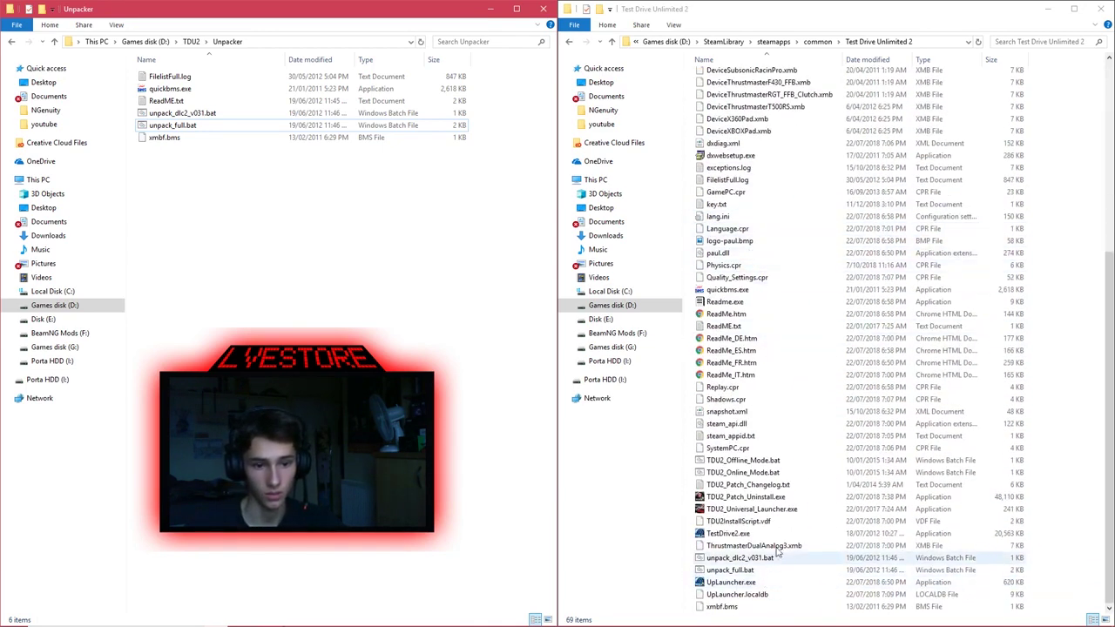
{"action": "scroll", "coordinate": [792, 453], "scroll_direction": "up", "scroll_amount": 9}
{"action": "scroll", "coordinate": [819, 348], "scroll_direction": "up", "scroll_amount": 1}
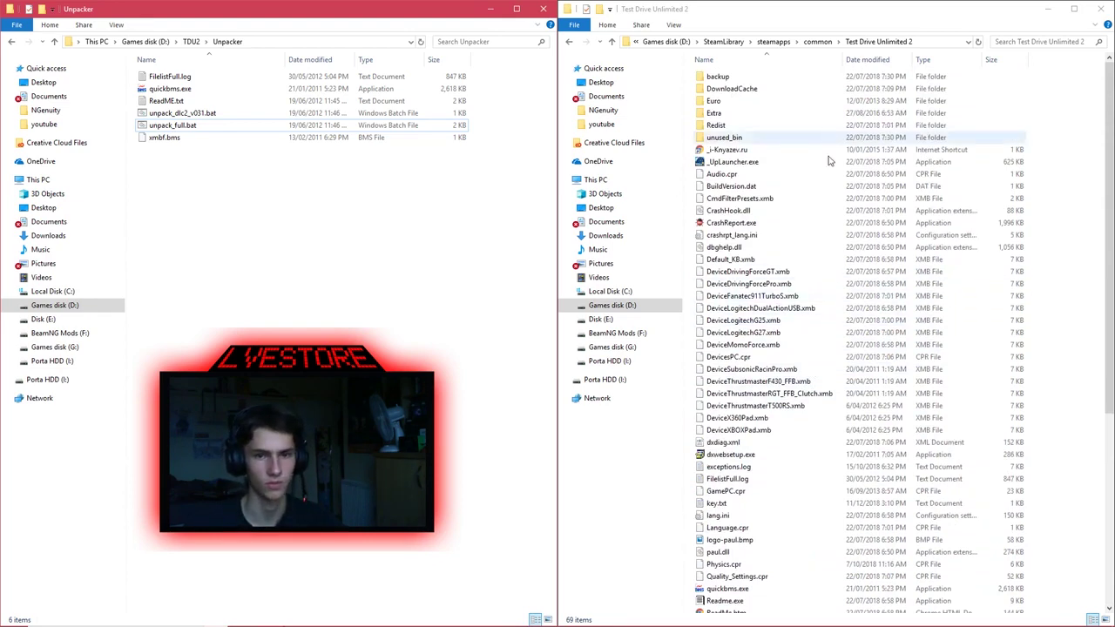
{"action": "scroll", "coordinate": [814, 348], "scroll_direction": "down", "scroll_amount": 8}
{"action": "scroll", "coordinate": [815, 348], "scroll_direction": "up", "scroll_amount": 8}
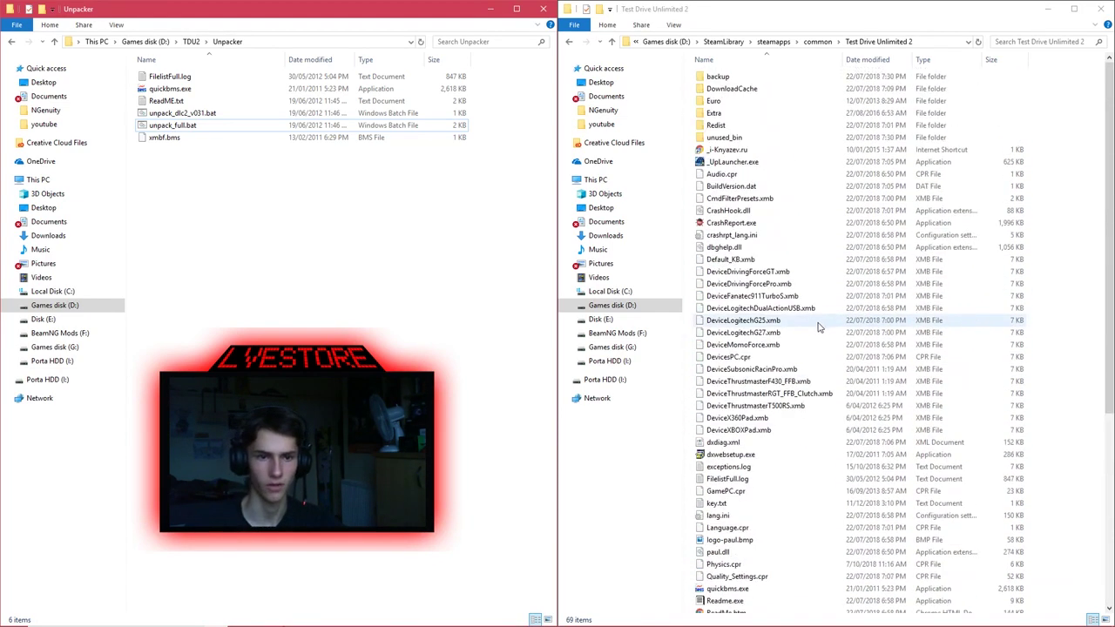
- Open the Universal Launcher folder, read its ReadME.txt and close the file
{"action": "left_click", "coordinate": [11, 42]}
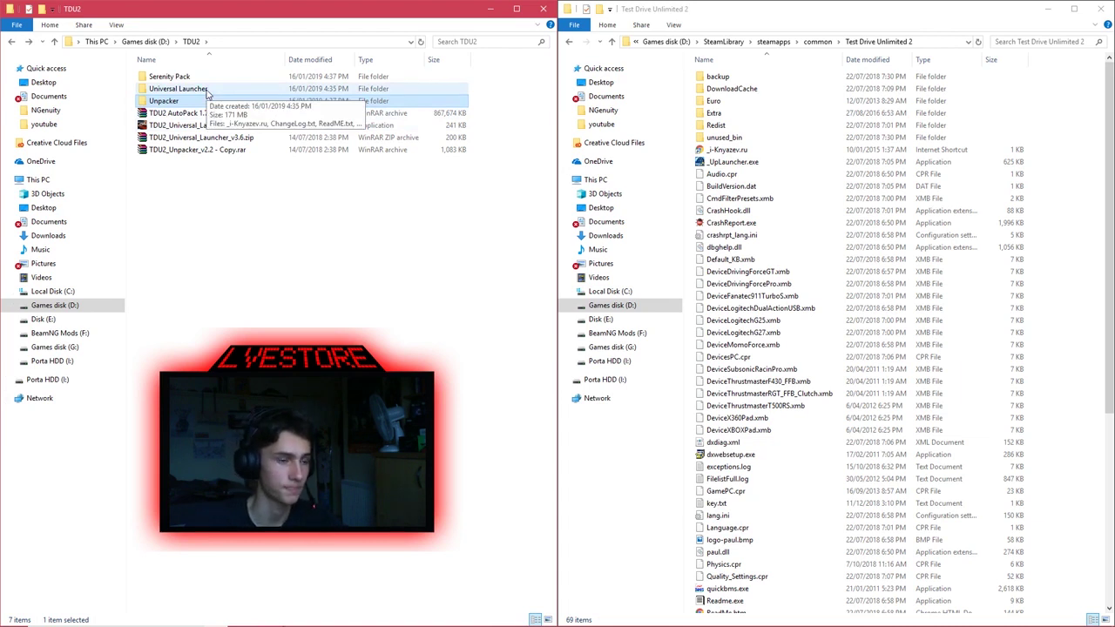
{"action": "double_click", "coordinate": [190, 90]}
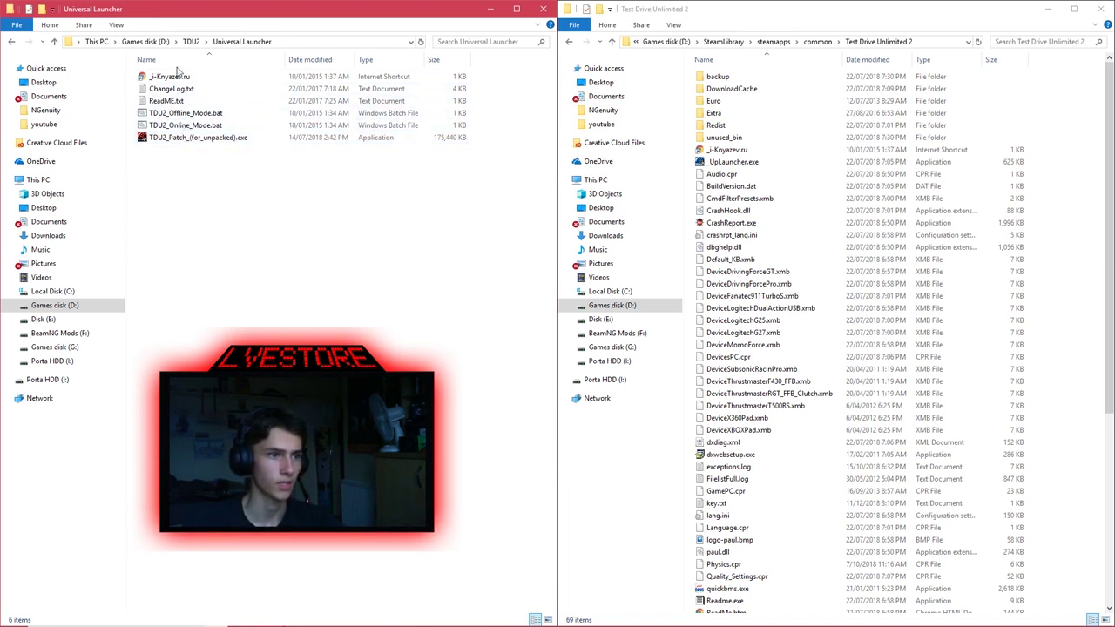
{"action": "double_click", "coordinate": [188, 104]}
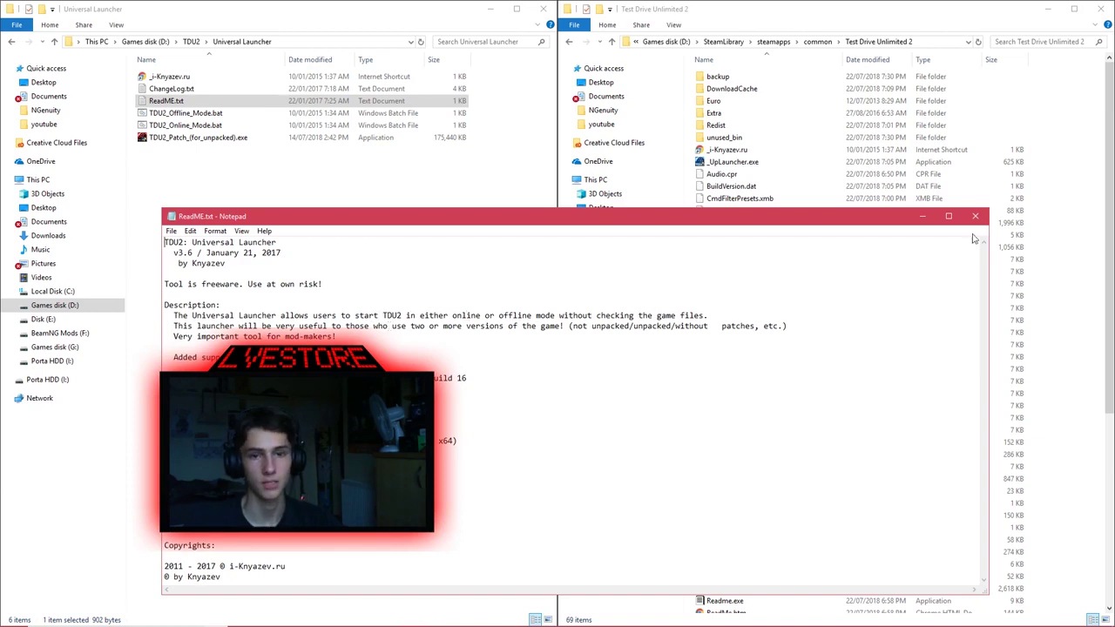
{"action": "left_click", "coordinate": [976, 219]}
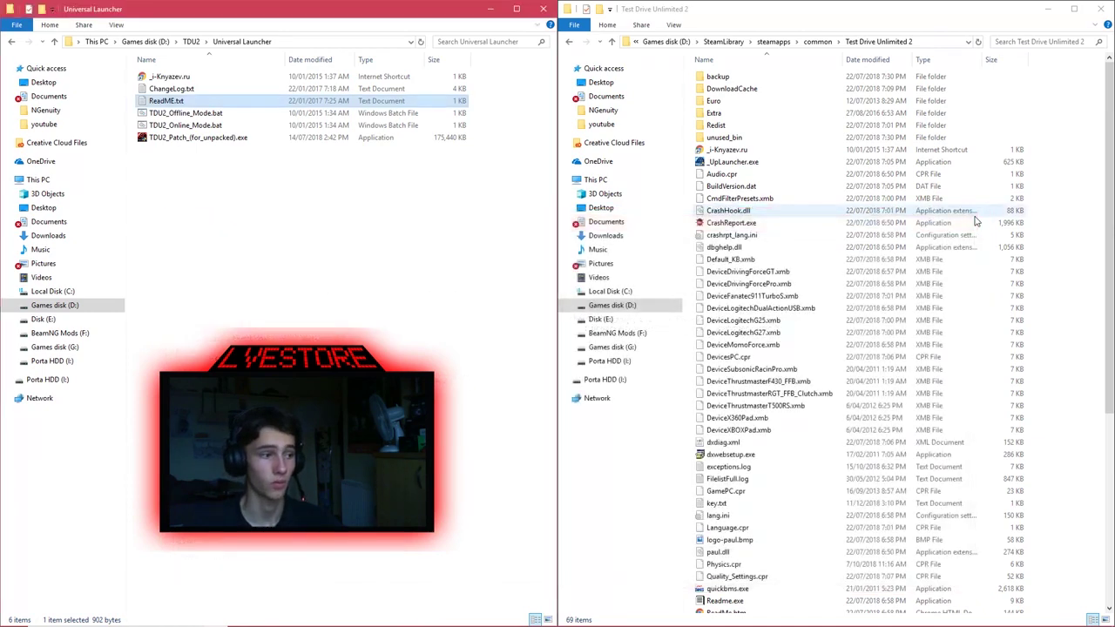
- Run the TDU2_Patch_(for_unpacked).exe installer, decline removing the previous version, and quit the setup wizard
{"action": "left_click", "coordinate": [415, 232]}
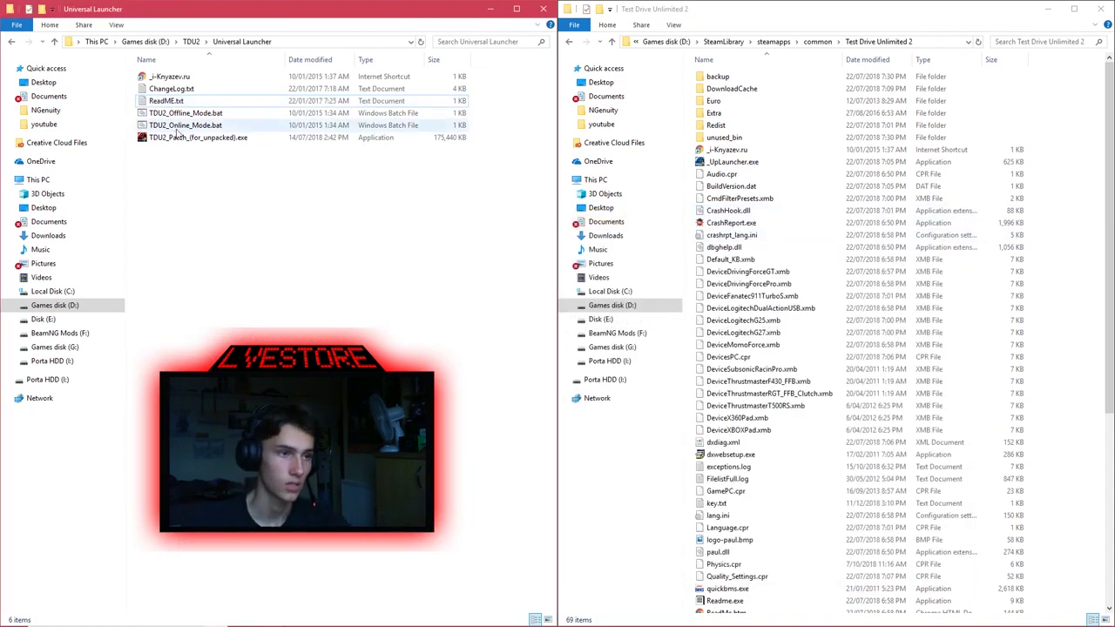
{"action": "double_click", "coordinate": [185, 141]}
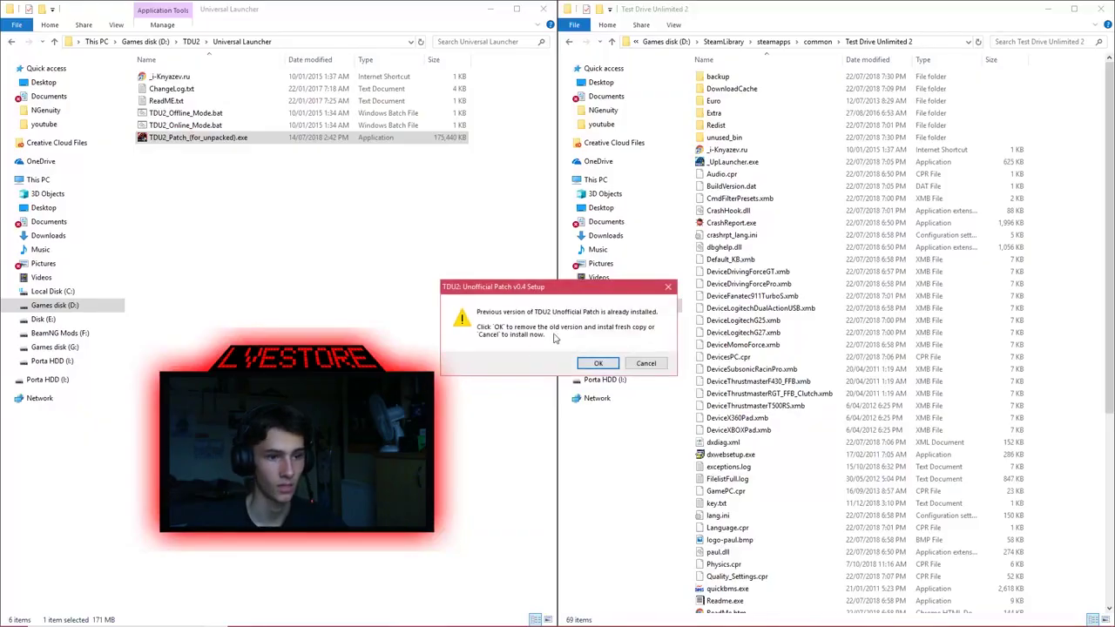
{"action": "left_click_drag", "start_coordinate": [569, 288], "coordinate": [407, 192]}
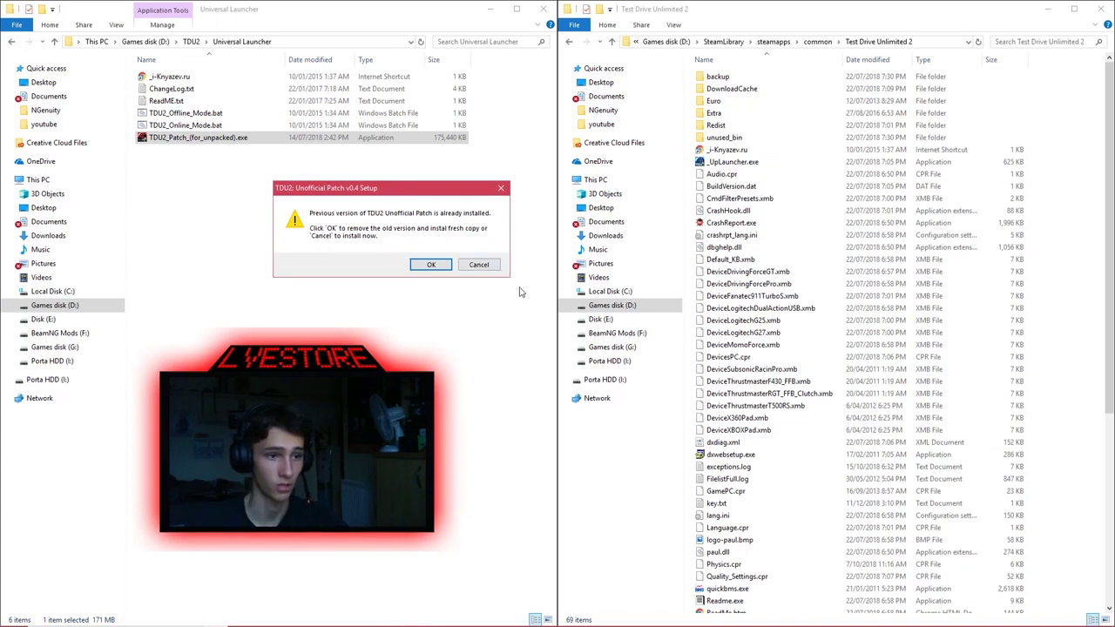
{"action": "left_click", "coordinate": [486, 265]}
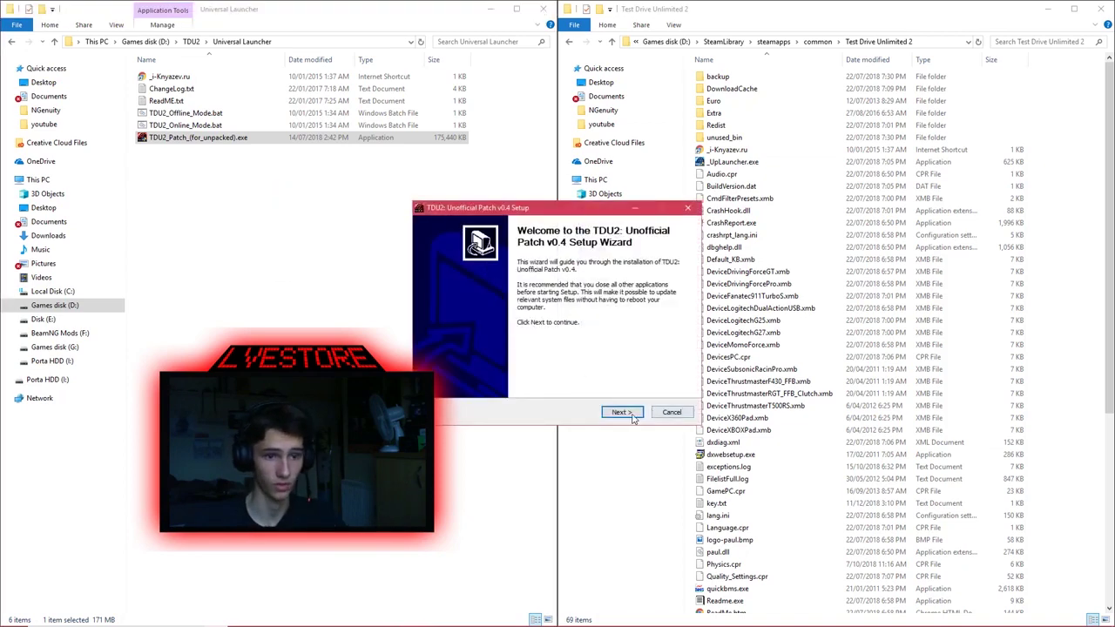
{"action": "left_click", "coordinate": [671, 412]}
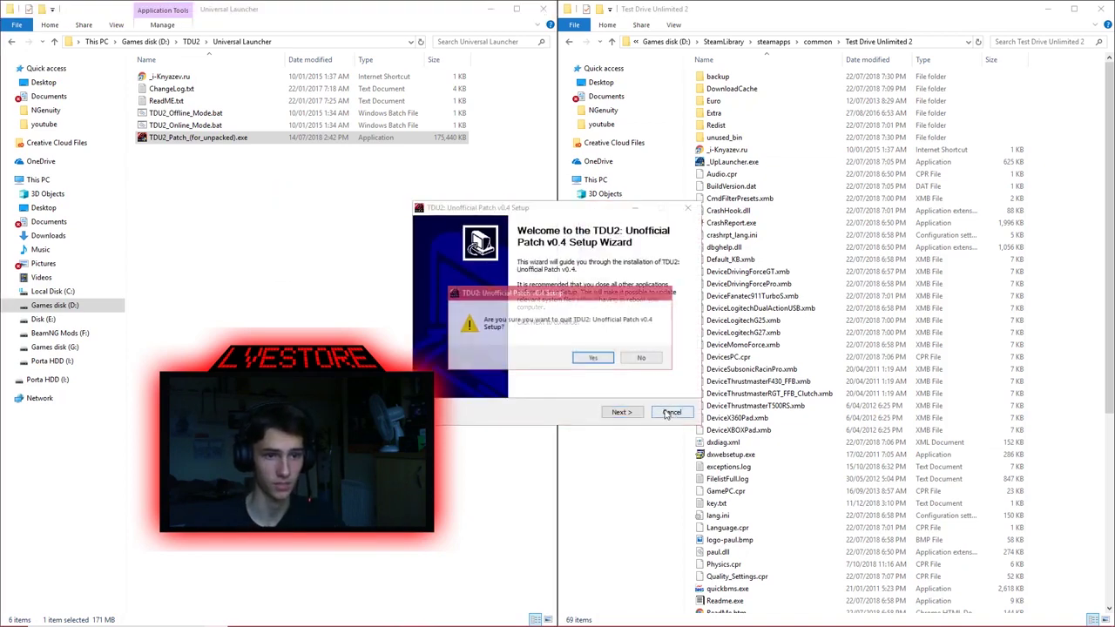
{"action": "left_click", "coordinate": [597, 362]}
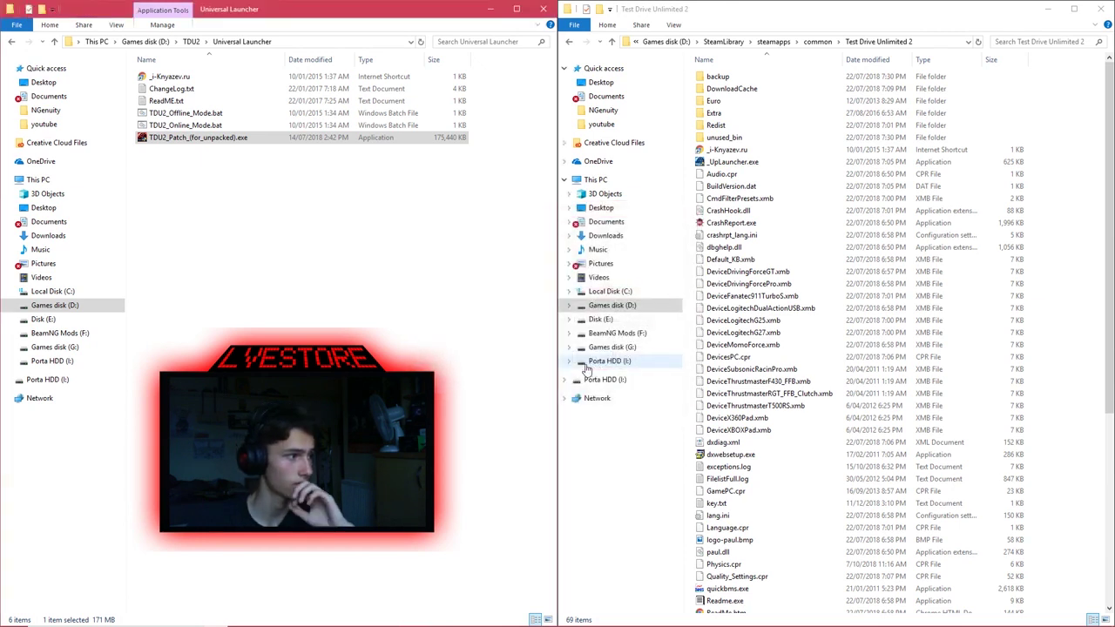
{"action": "left_click", "coordinate": [426, 307]}
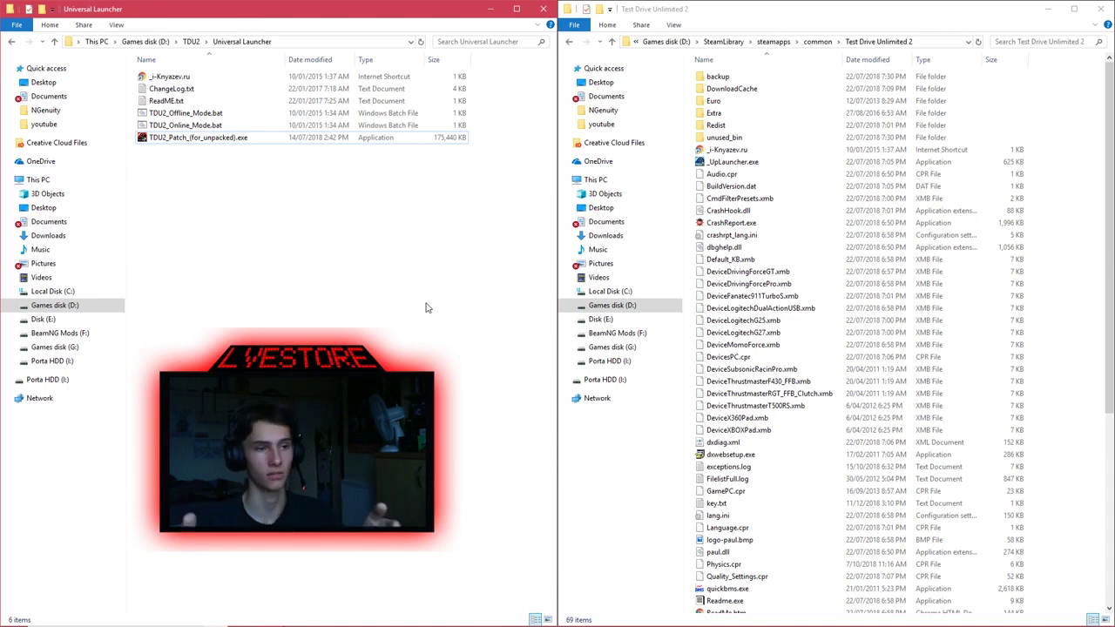
- Return to the TDU2 folder, find TDU2_Universal_Launcher.exe in the game folder and launch that copy, keeping its window clear of the file list
{"action": "left_click", "coordinate": [11, 41]}
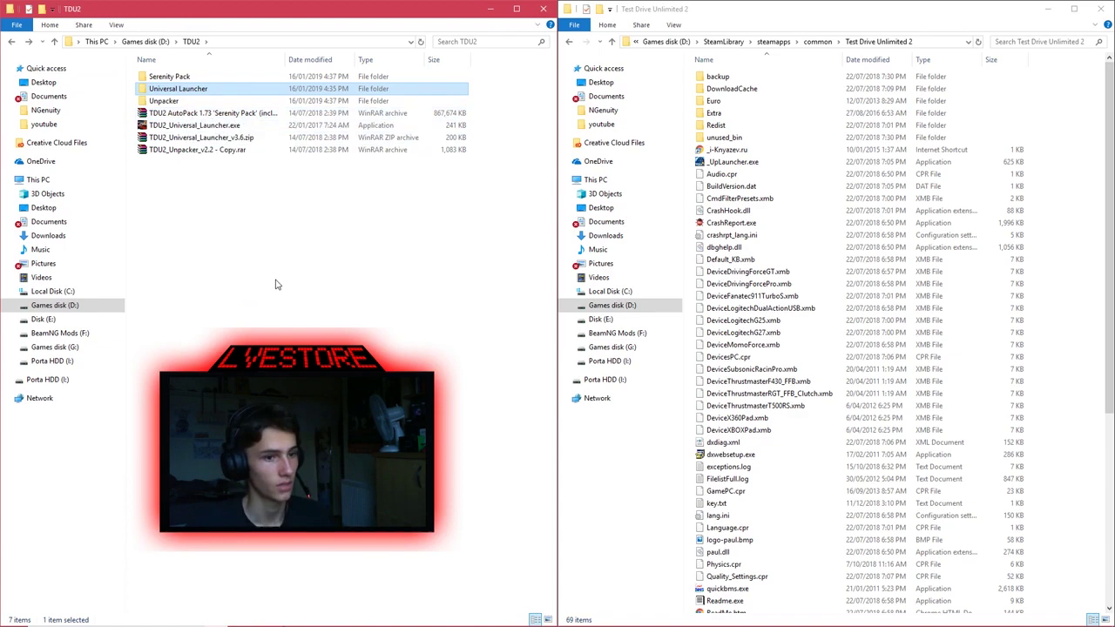
{"action": "scroll", "coordinate": [801, 320], "scroll_direction": "down", "scroll_amount": 8}
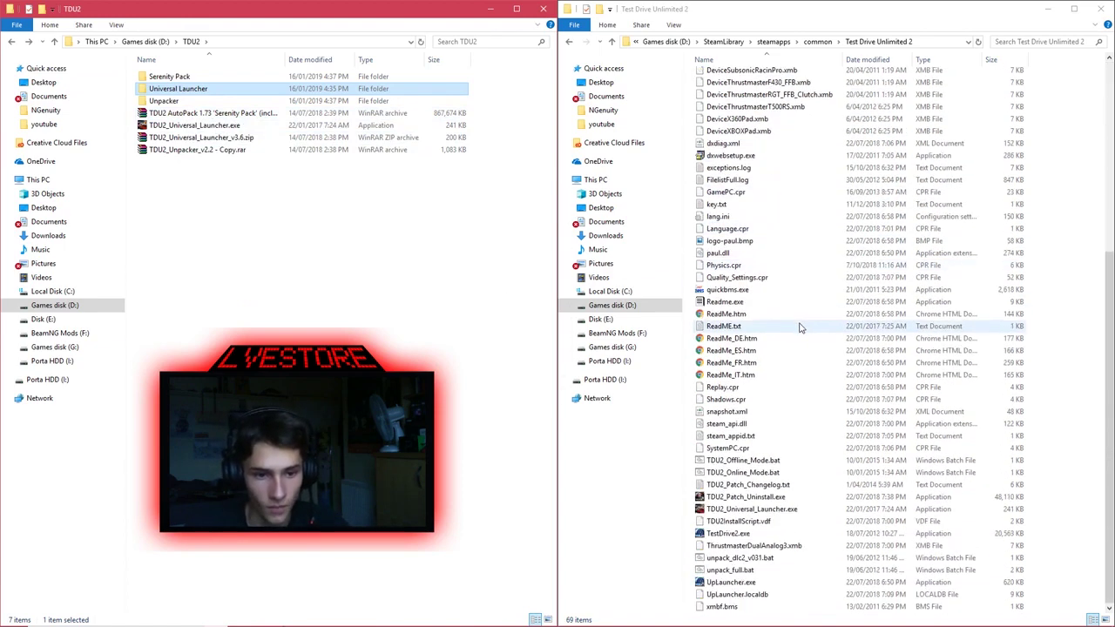
{"action": "left_click", "coordinate": [654, 493]}
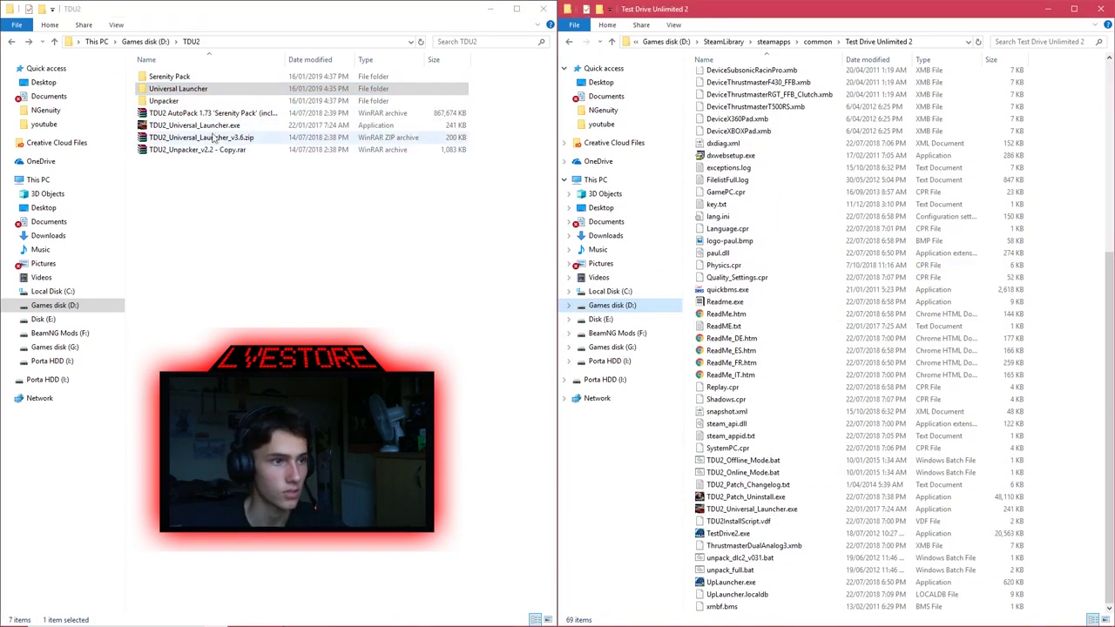
{"action": "left_click", "coordinate": [185, 128]}
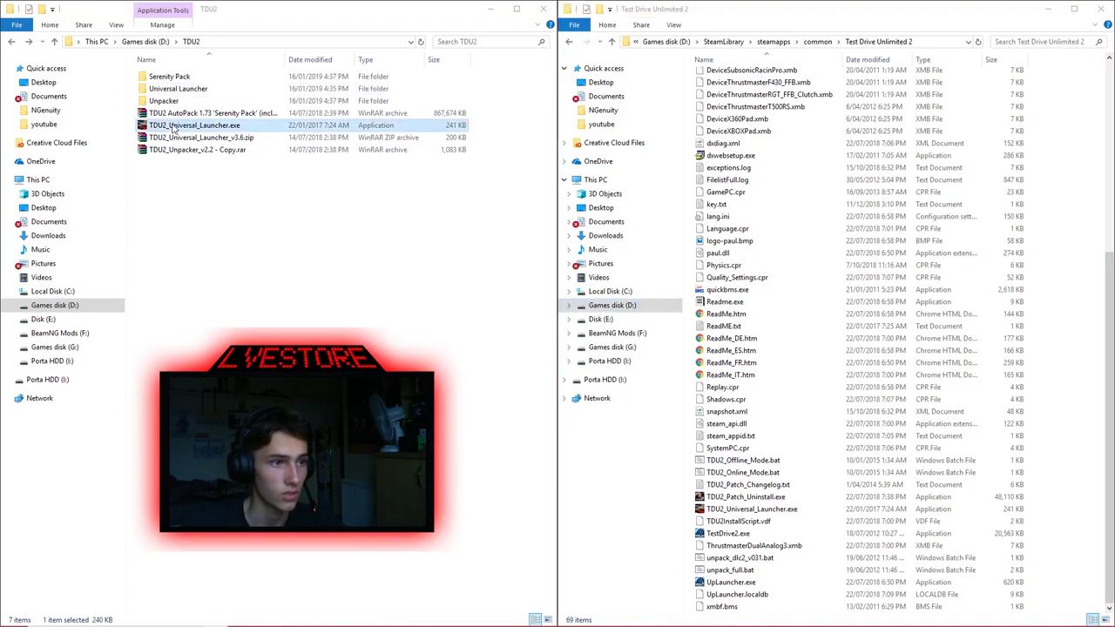
{"action": "left_click", "coordinate": [770, 514]}
{"action": "double_click", "coordinate": [770, 514]}
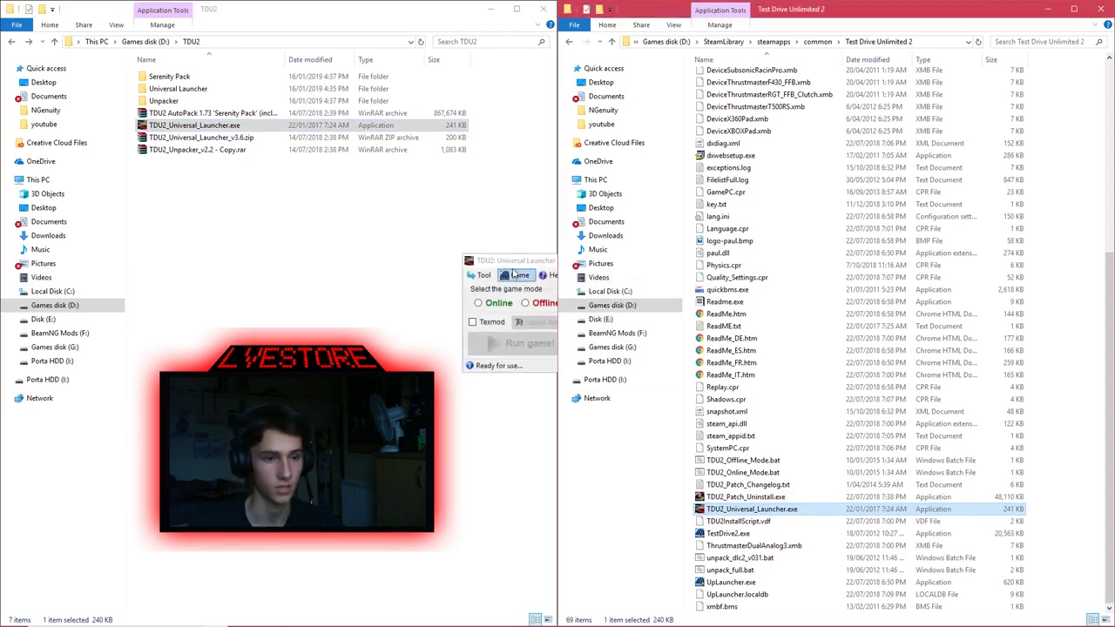
{"action": "left_click_drag", "start_coordinate": [514, 266], "coordinate": [363, 168]}
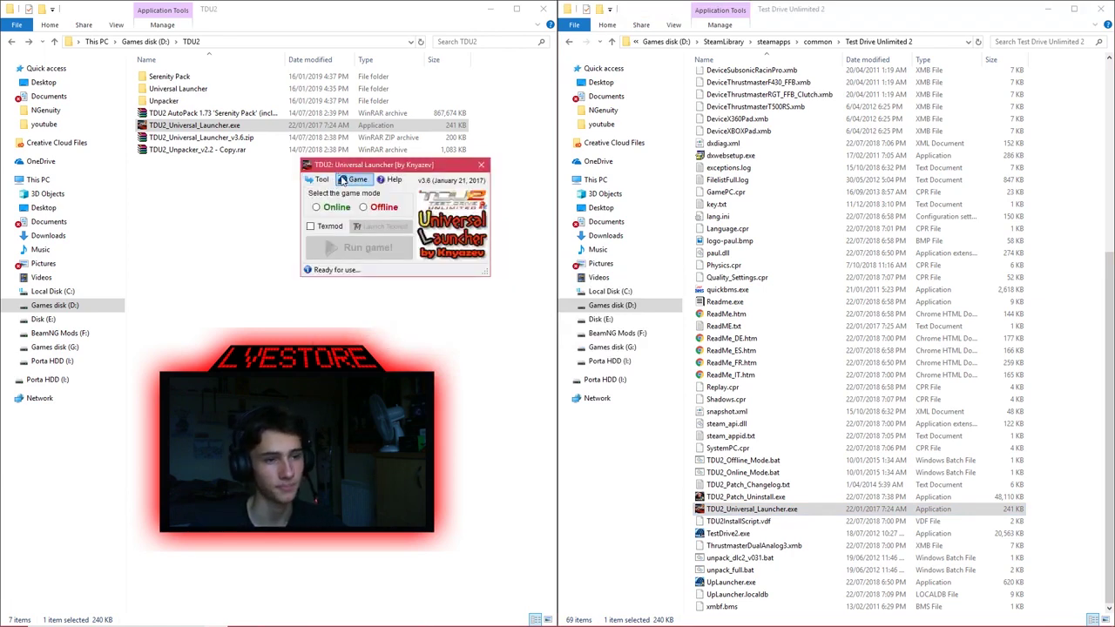
- Save the Universal Launcher settings with the TDU2 root folder pointing to the Test Drive Unlimited 2 game folder, and close them
{"action": "left_click", "coordinate": [322, 180]}
{"action": "left_click", "coordinate": [331, 193]}
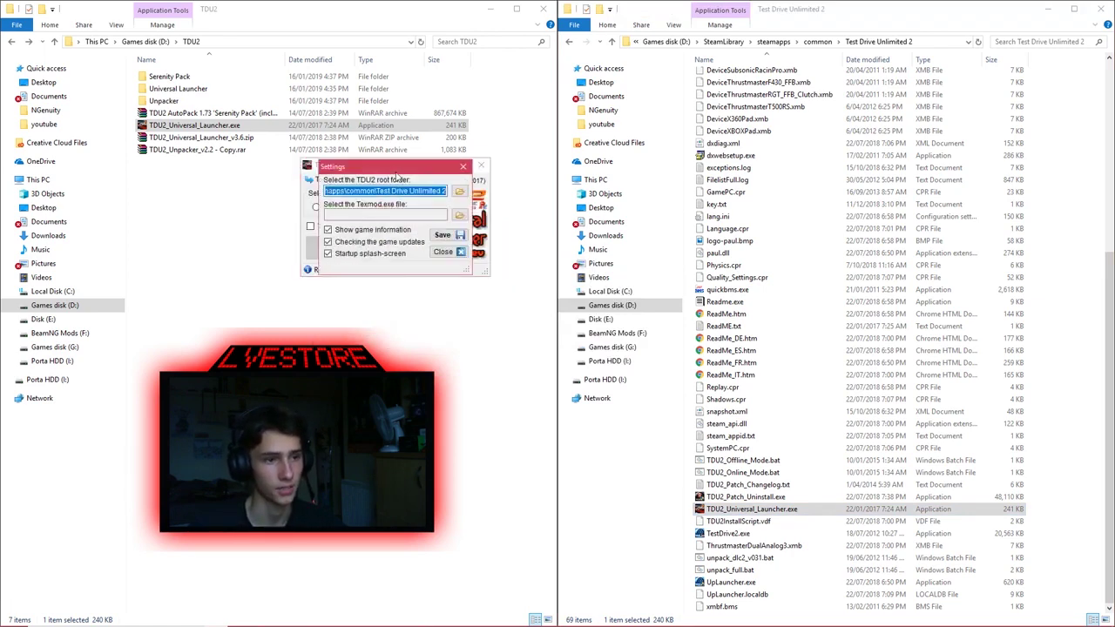
{"action": "left_click_drag", "start_coordinate": [392, 168], "coordinate": [301, 116]}
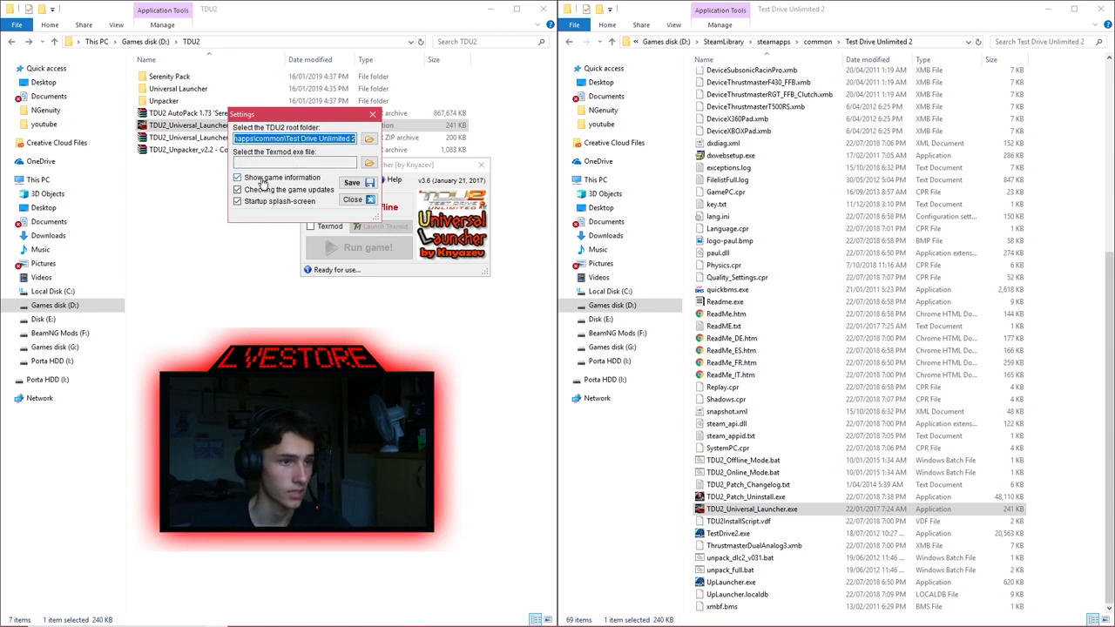
{"action": "left_click", "coordinate": [353, 184]}
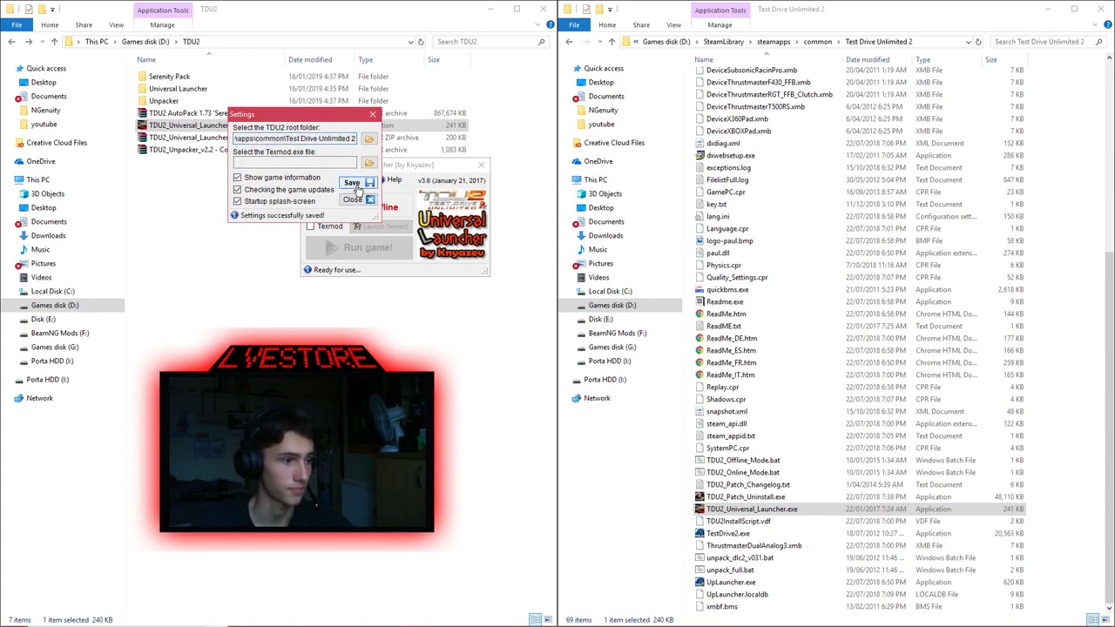
{"action": "left_click", "coordinate": [373, 114]}
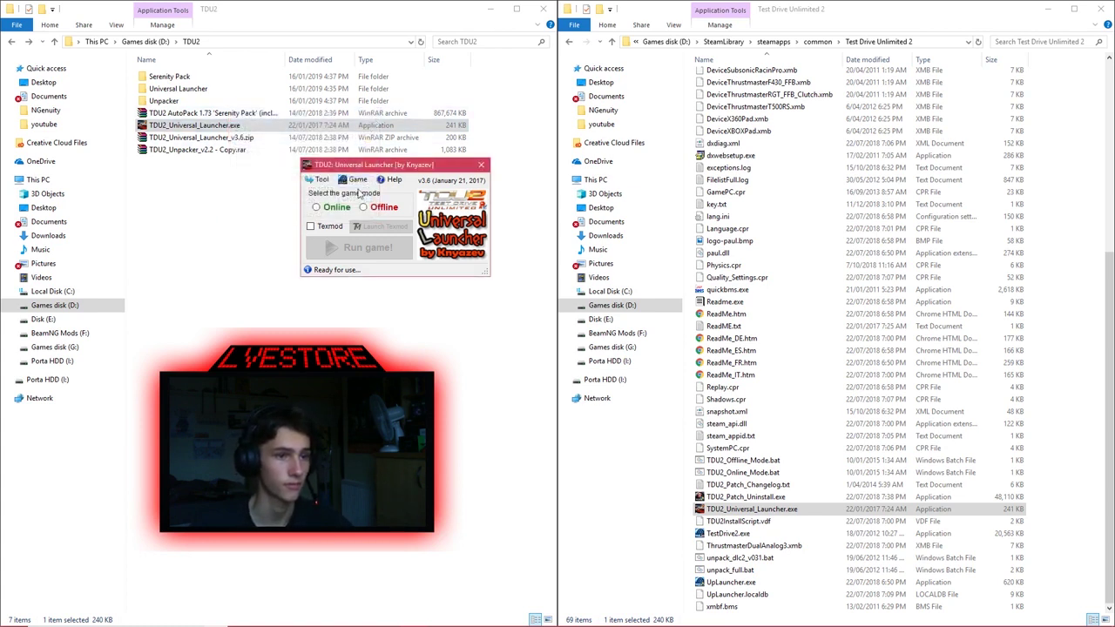
- Select the Offline game mode in the Universal Launcher, run the game and continue past its title screen
{"action": "left_click", "coordinate": [356, 180]}
{"action": "left_click", "coordinate": [355, 181]}
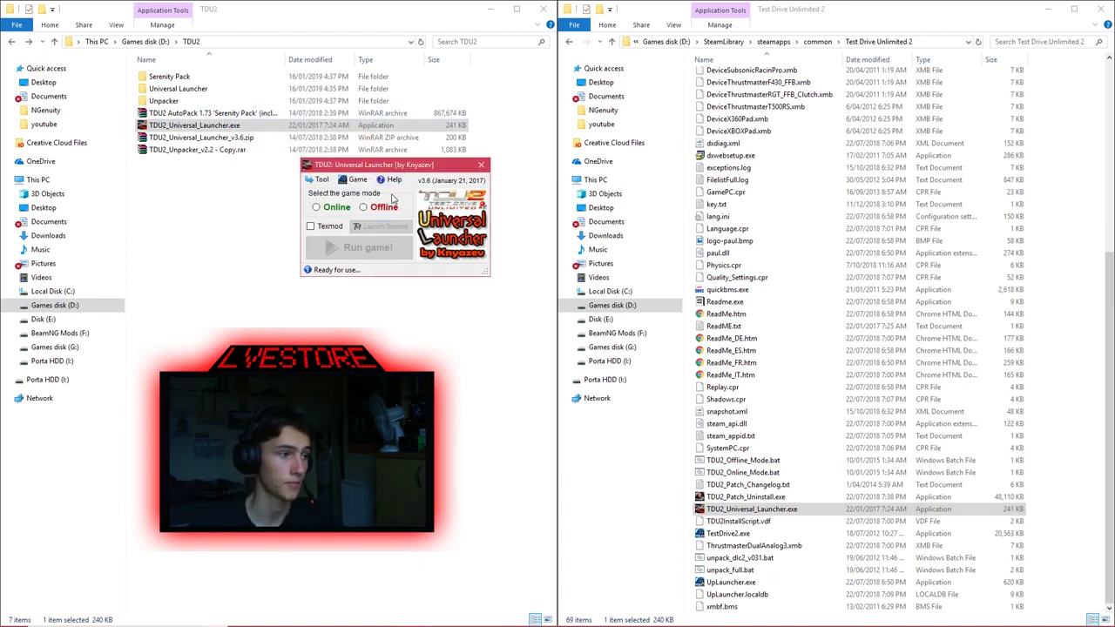
{"action": "left_click", "coordinate": [364, 208]}
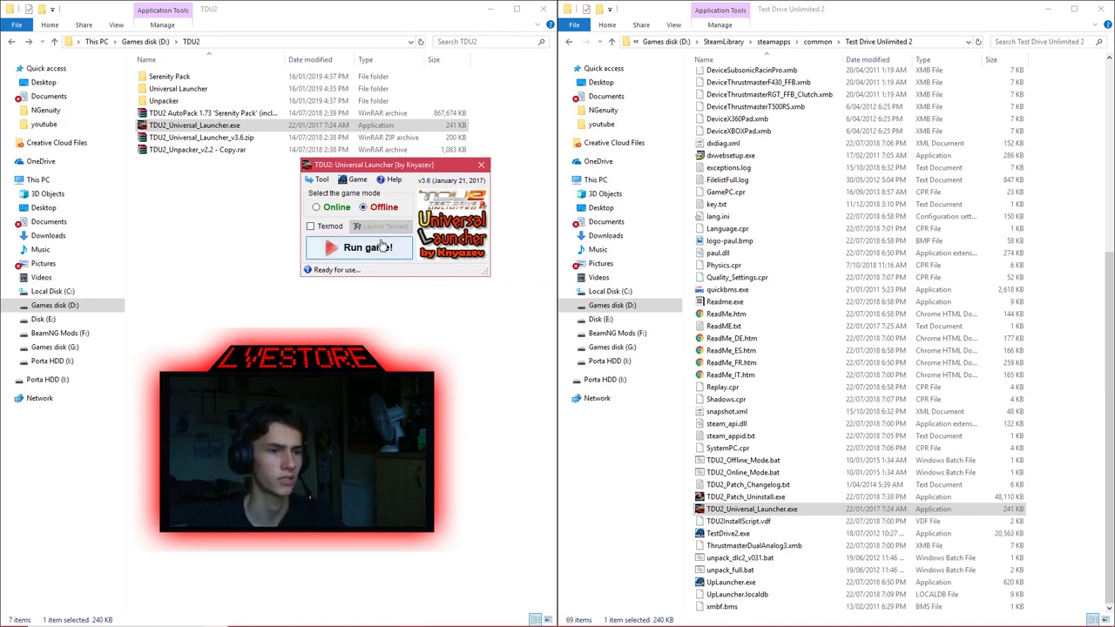
{"action": "mouse_move", "coordinate": [362, 611]}
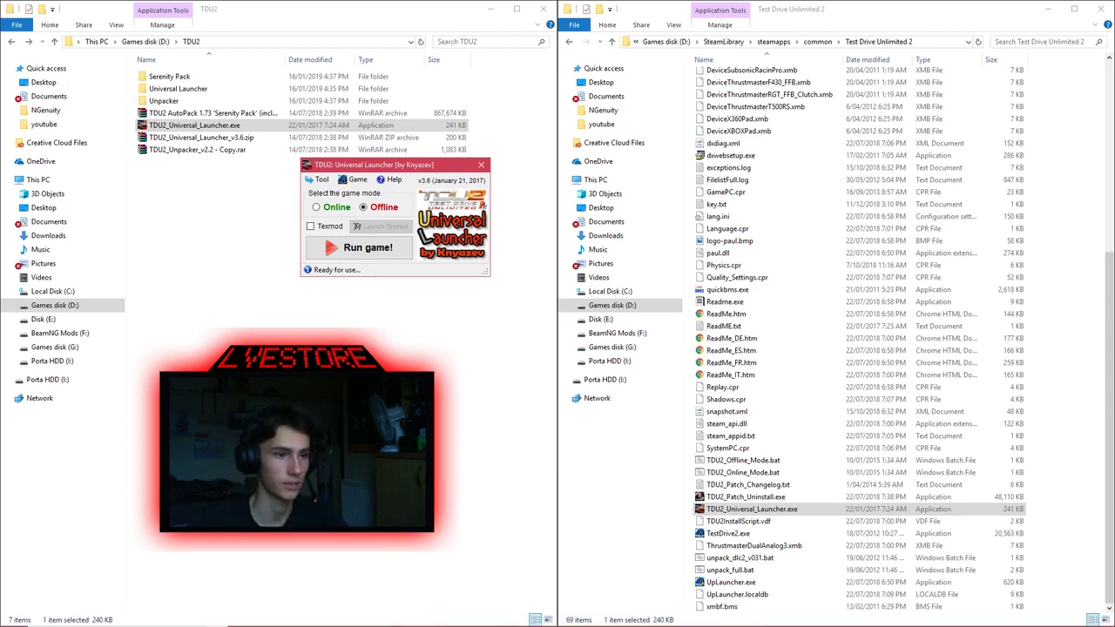
{"action": "left_click", "coordinate": [355, 254]}
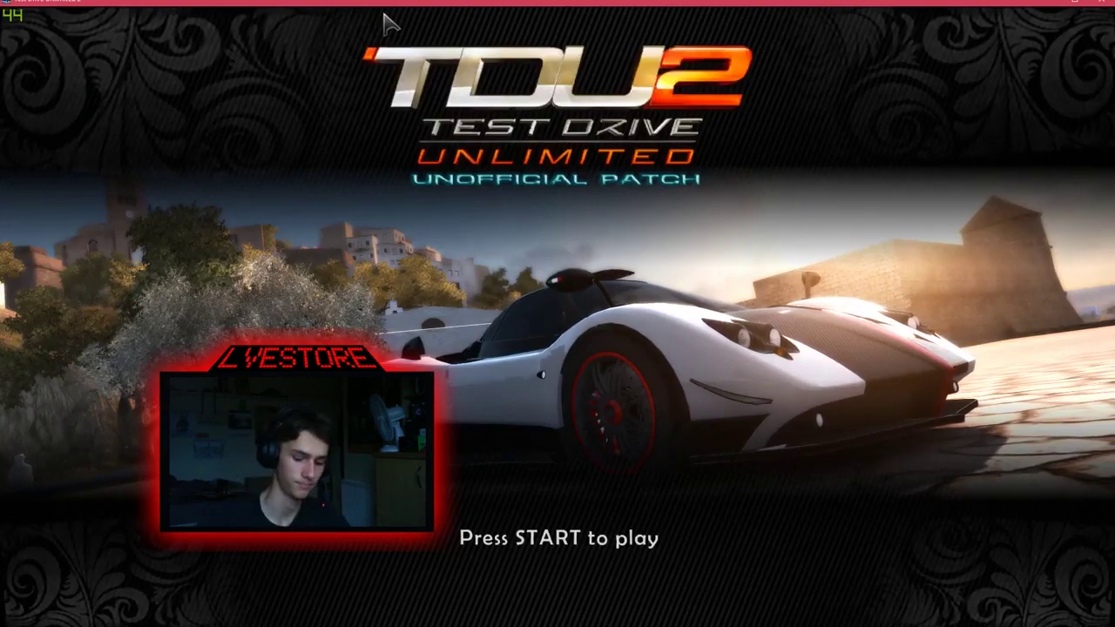
{"action": "key", "text": "Return"}
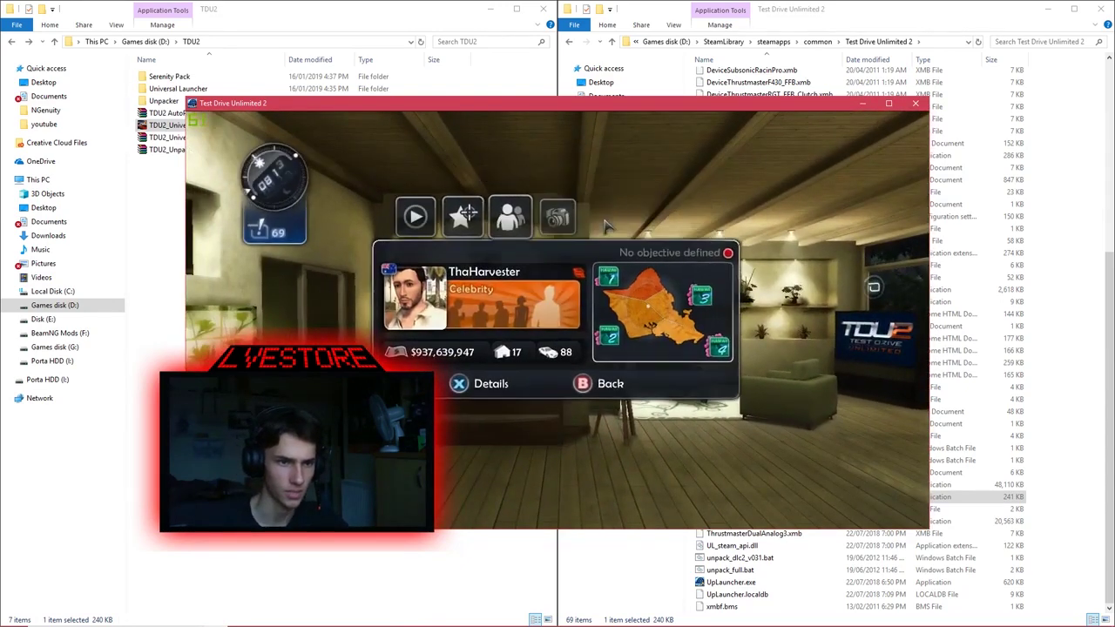
- Open the in-game Options, view the Game settings and back out of them
{"action": "key", "text": "Escape"}
{"action": "key", "text": "Down"}
{"action": "key", "text": "Down"}
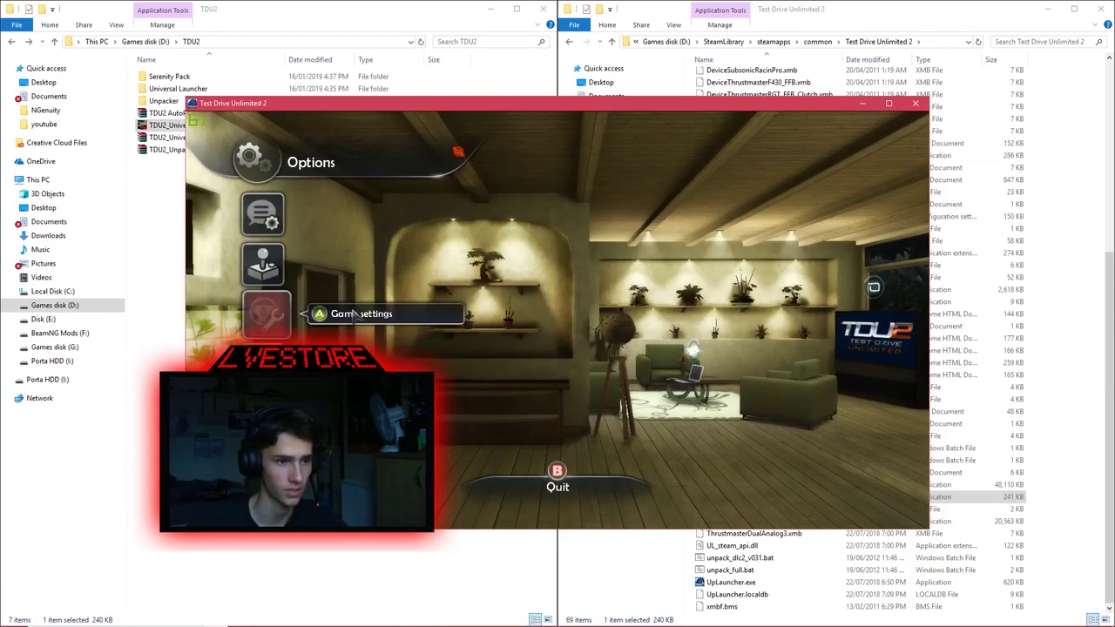
{"action": "left_click", "coordinate": [355, 314]}
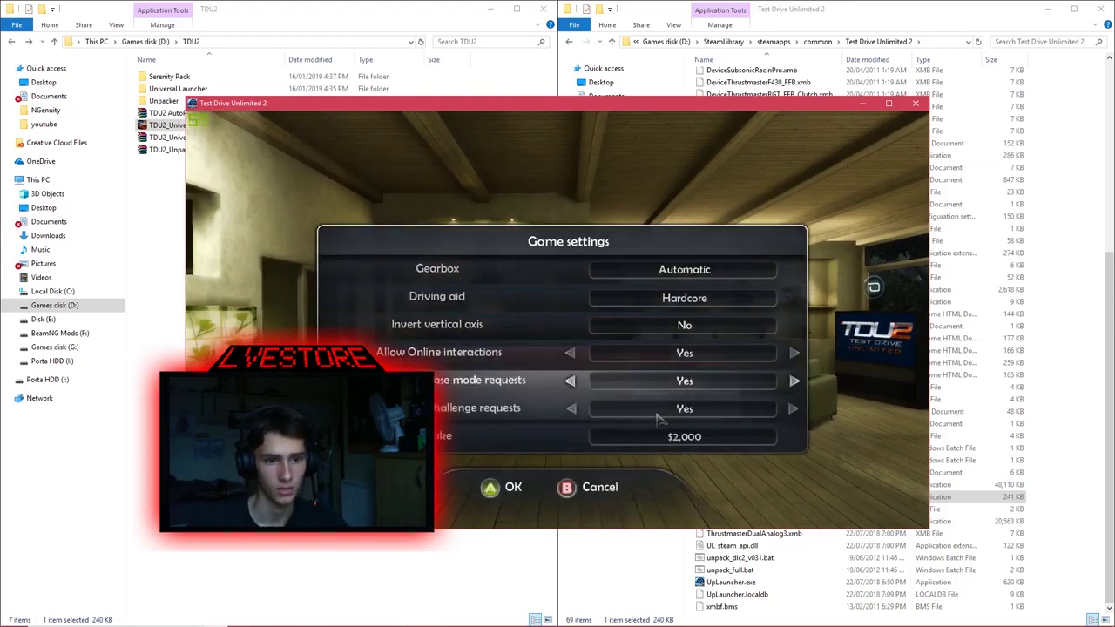
{"action": "key", "text": "Escape"}
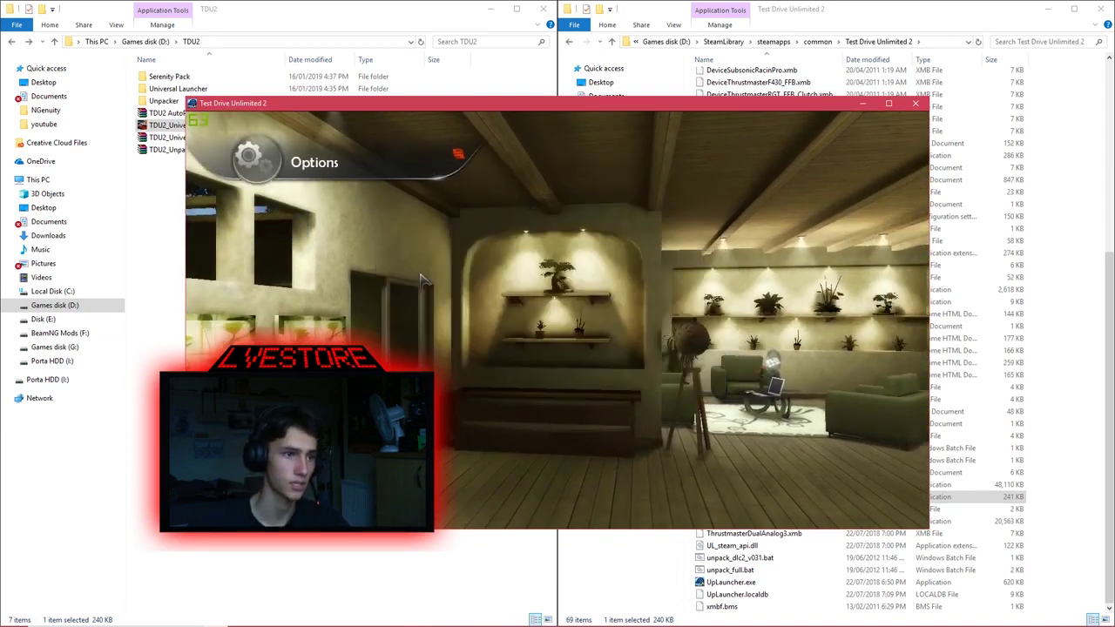
- Open the Audio & Video options, view the Audio settings and back out to the house
{"action": "key", "text": "Return"}
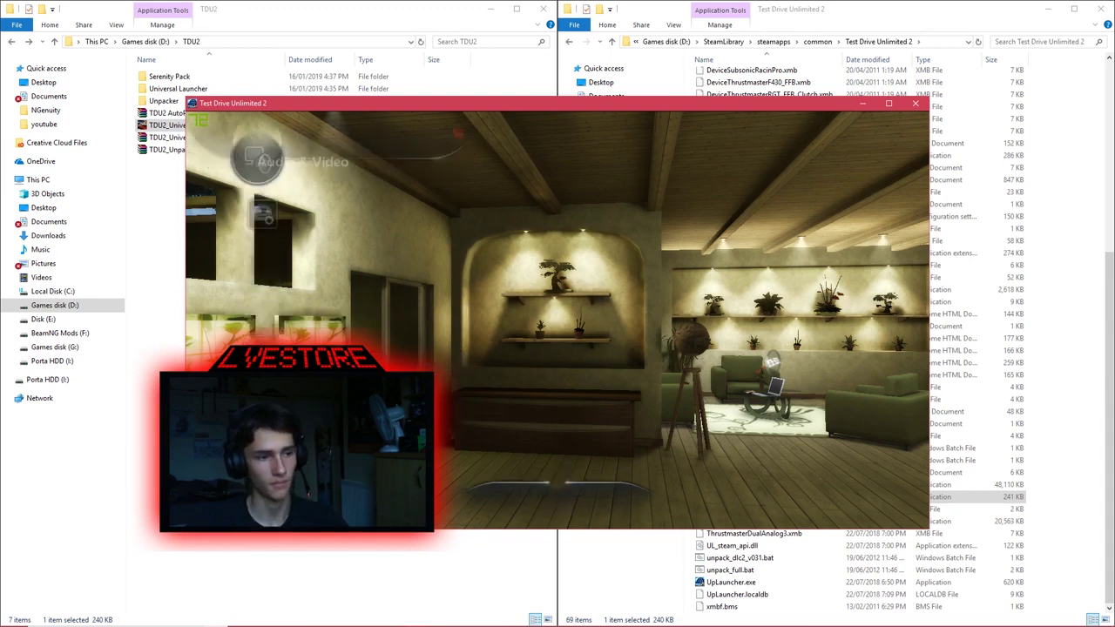
{"action": "key", "text": "Down"}
{"action": "key", "text": "Down"}
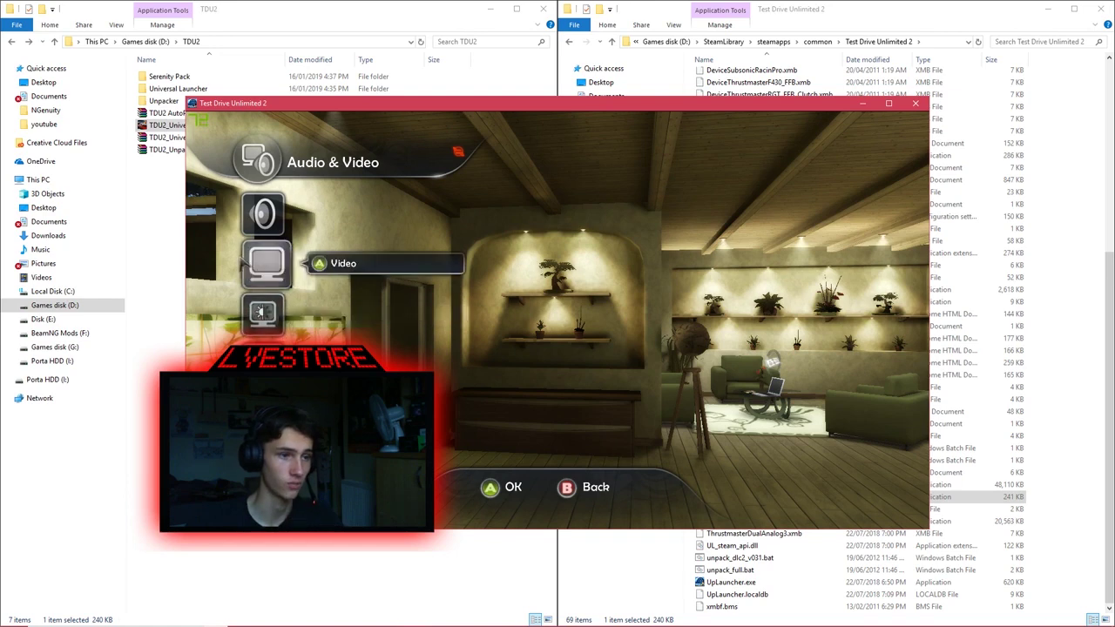
{"action": "left_click", "coordinate": [261, 222]}
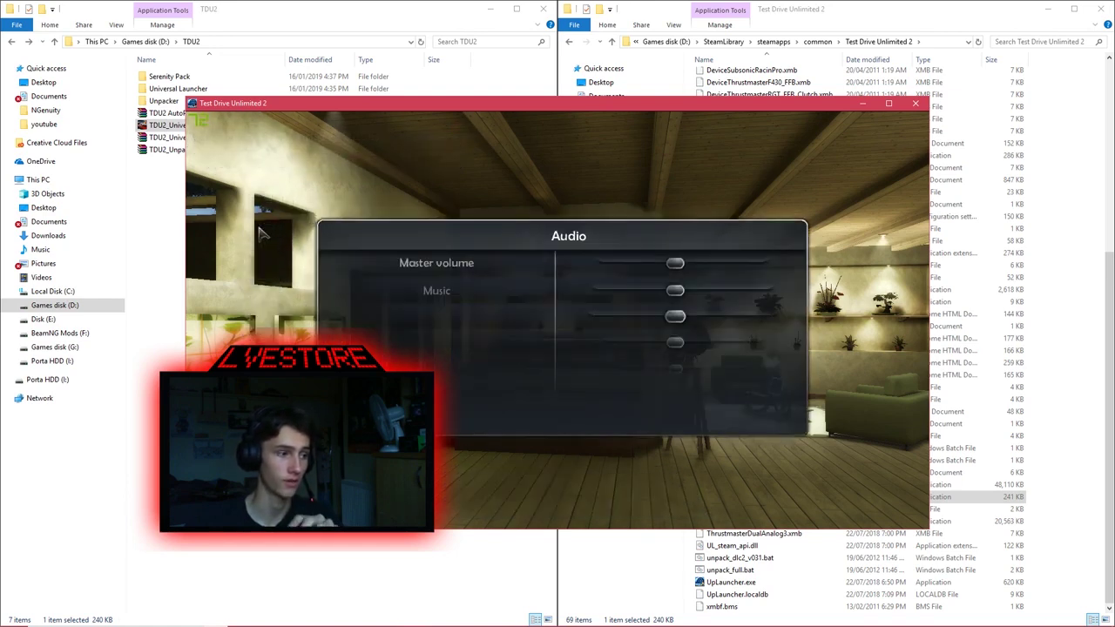
{"action": "key", "text": "Escape"}
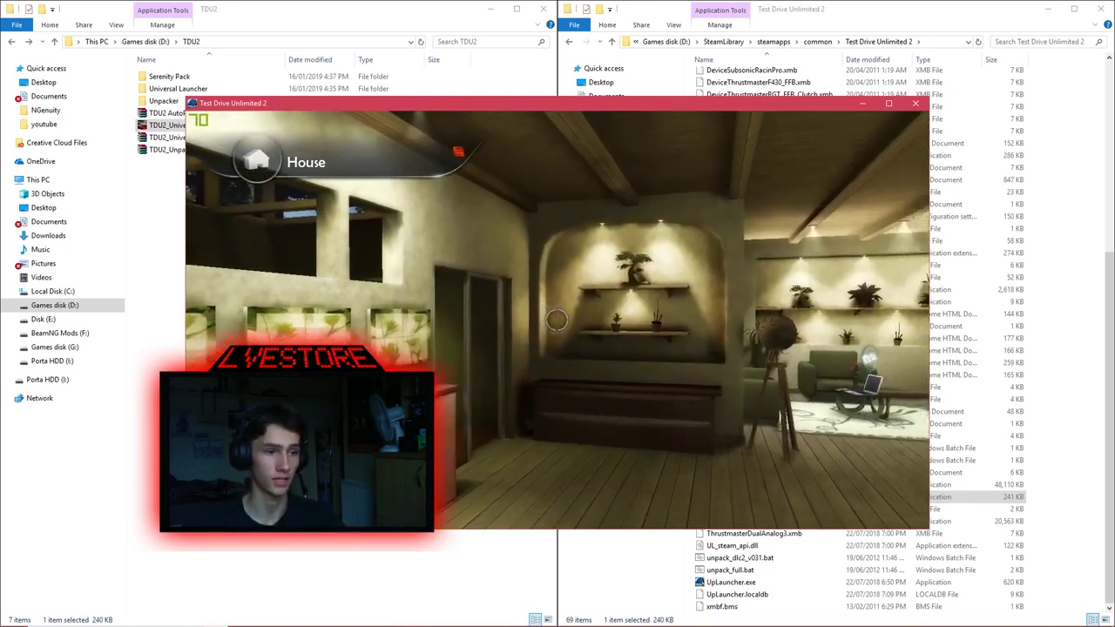
- Apply the 1920x1080 resolution in the game's Video settings, accept the new video parameters and leave the settings
{"action": "key", "text": "Return"}
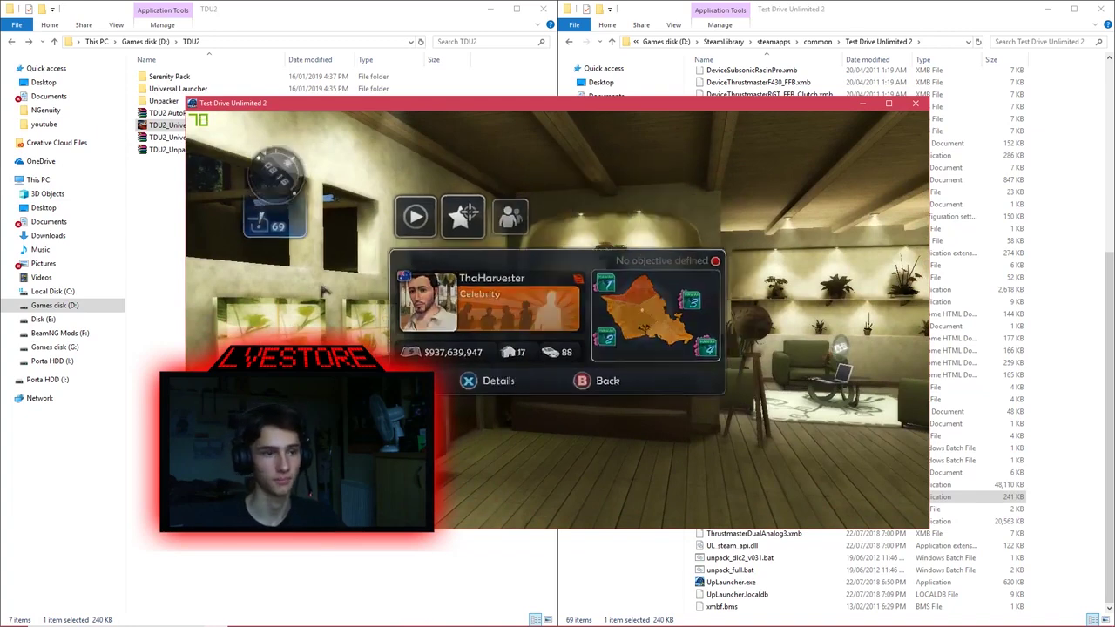
{"action": "key", "text": "Up"}
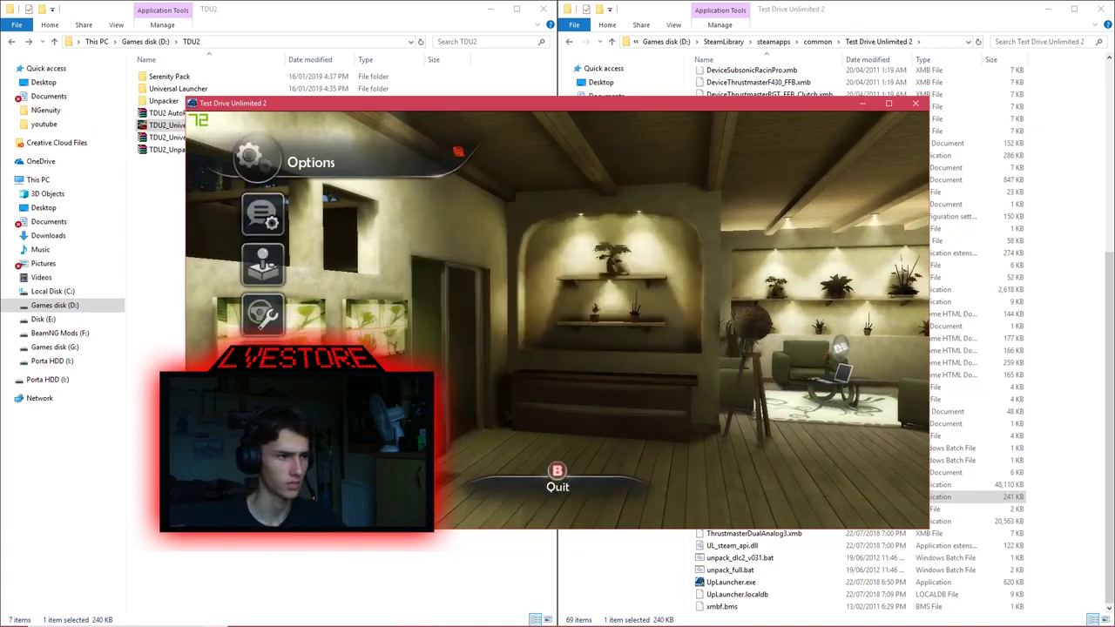
{"action": "key", "text": "Return"}
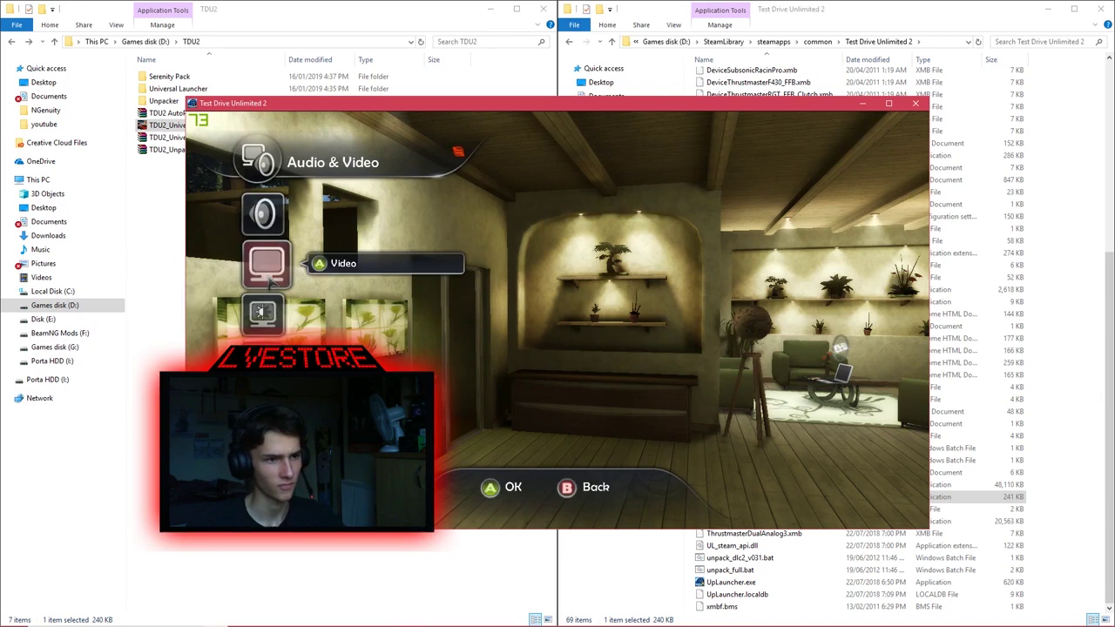
{"action": "left_click", "coordinate": [270, 281]}
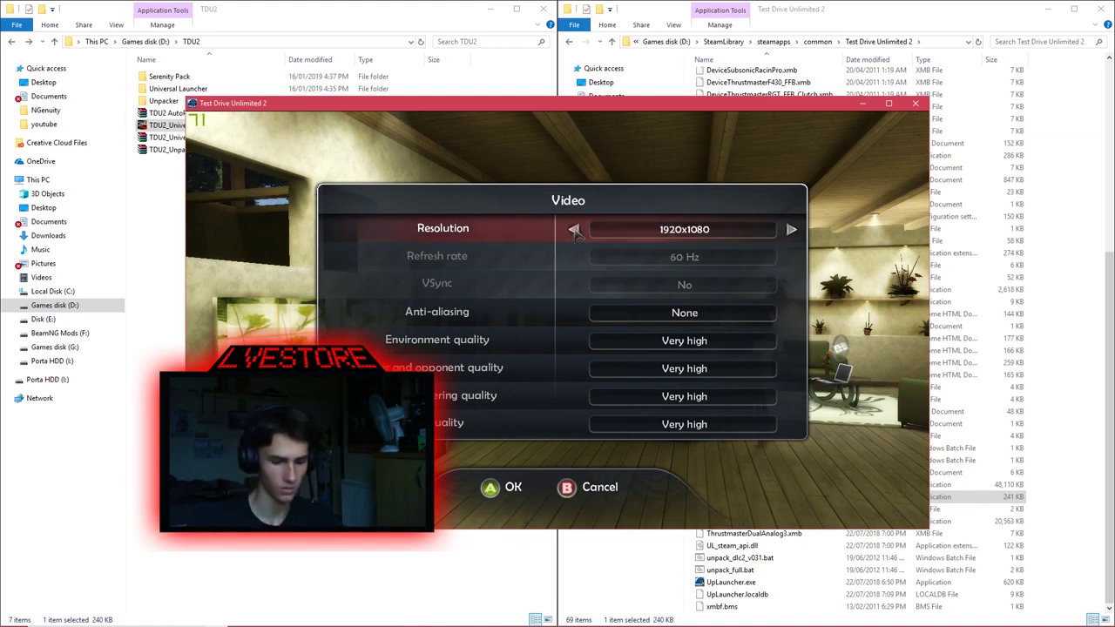
{"action": "key", "text": "Return"}
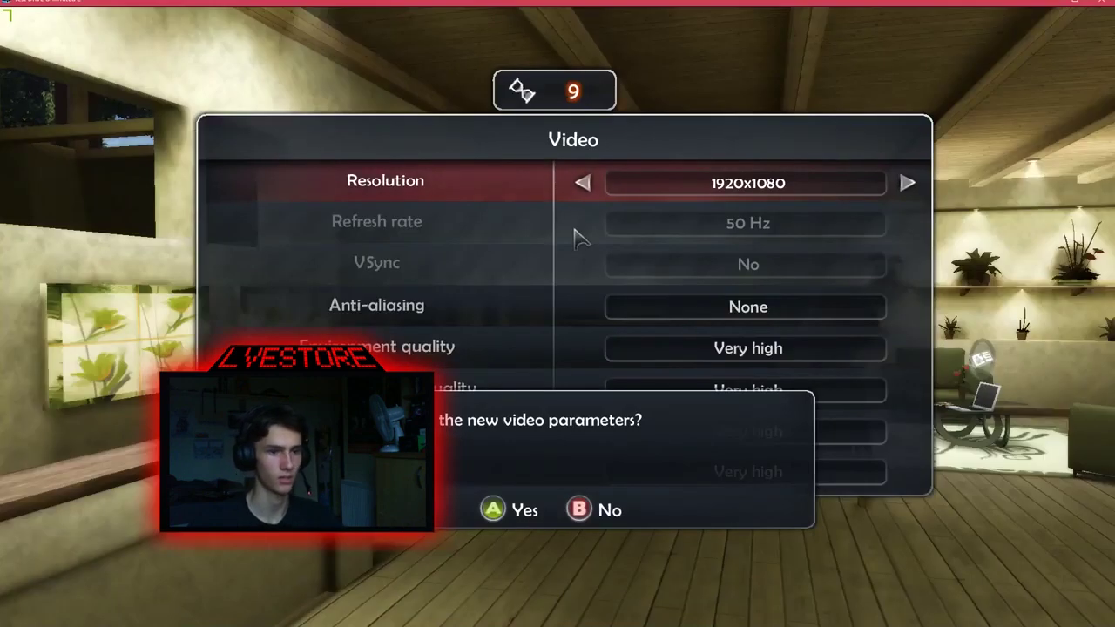
{"action": "key", "text": "Return"}
{"action": "key", "text": "Escape"}
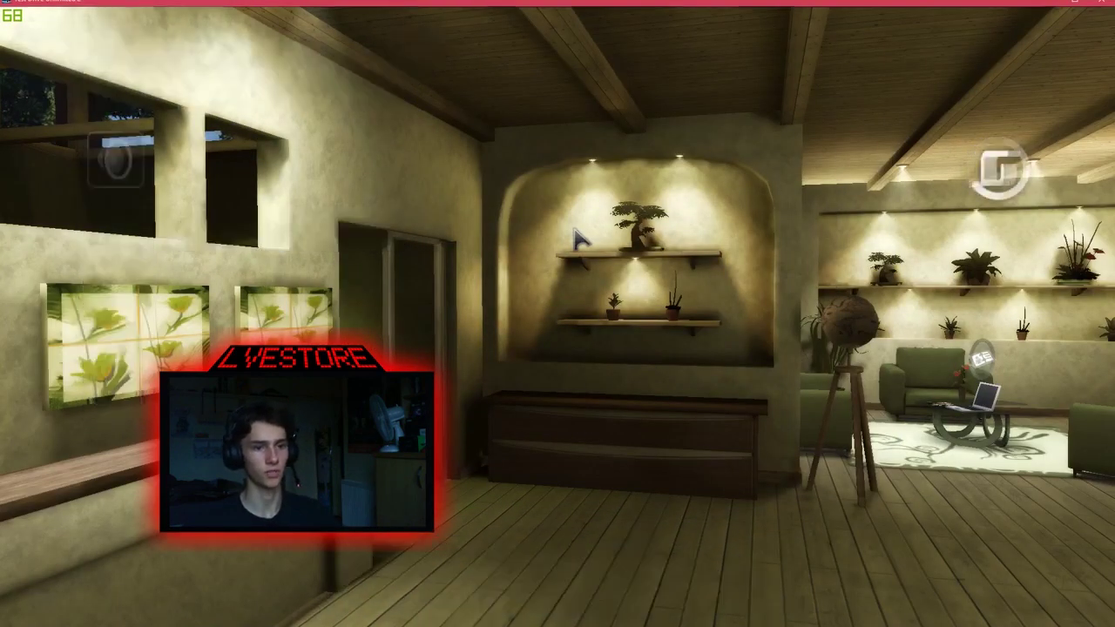
- Walk from the house to the garage and look over the parked cars, including the green Camaro Synergy Special Edition
{"action": "key", "text": "w"}
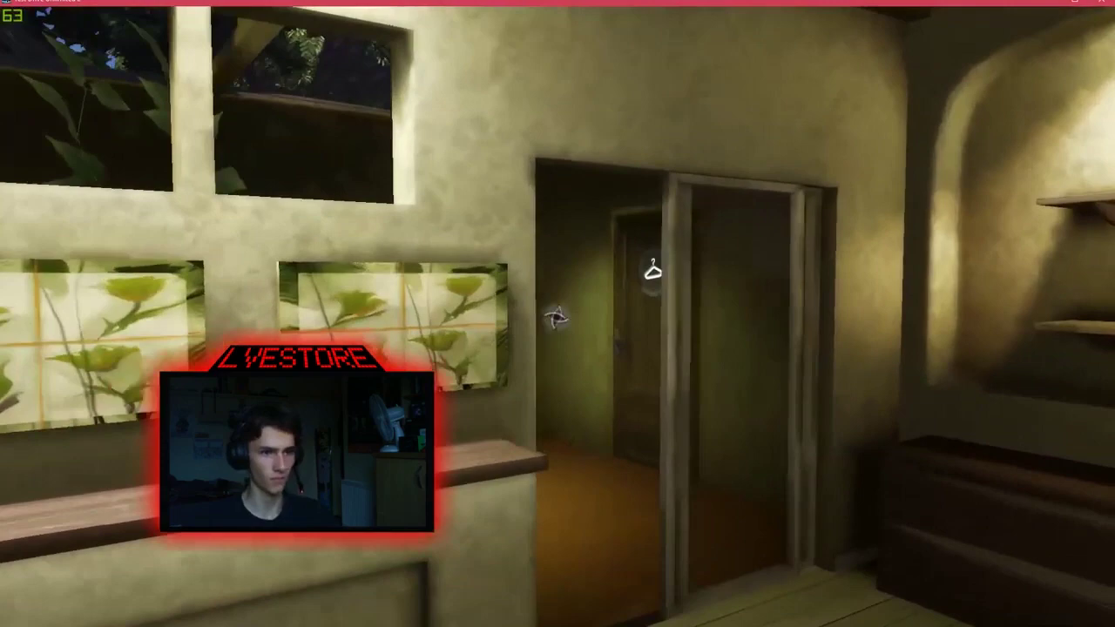
{"action": "key", "text": "w"}
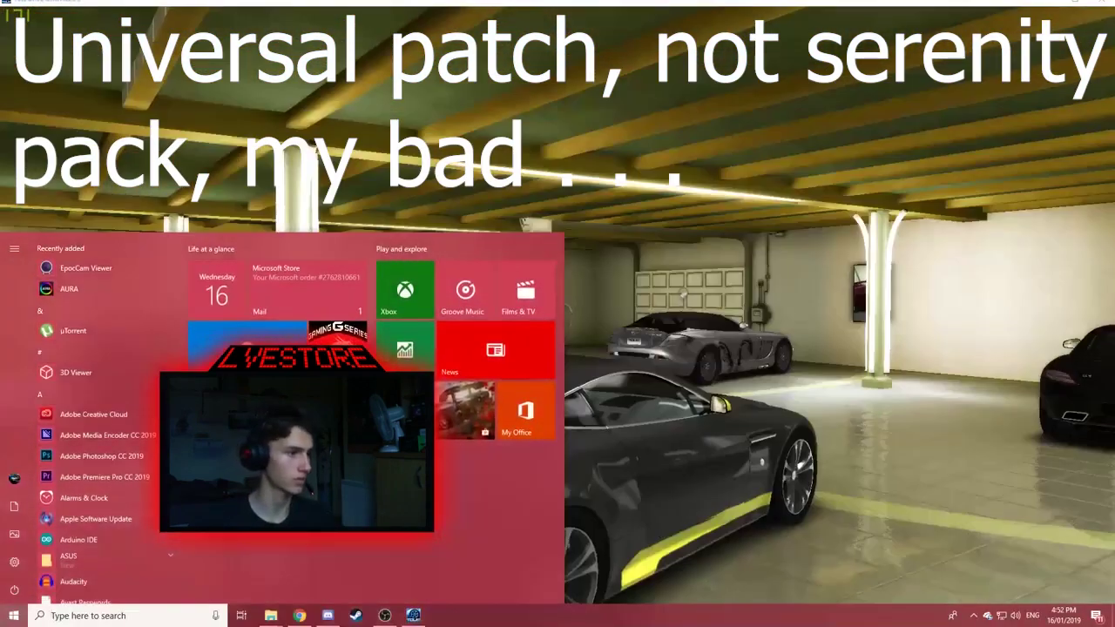
{"action": "key", "text": "super"}
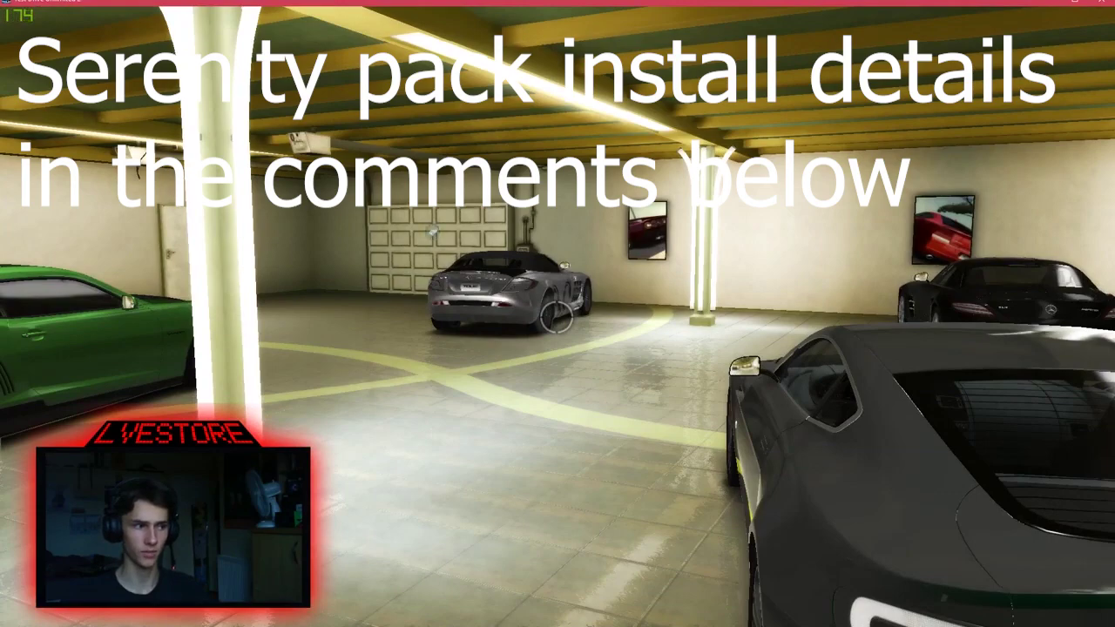
{"action": "key", "text": "Left"}
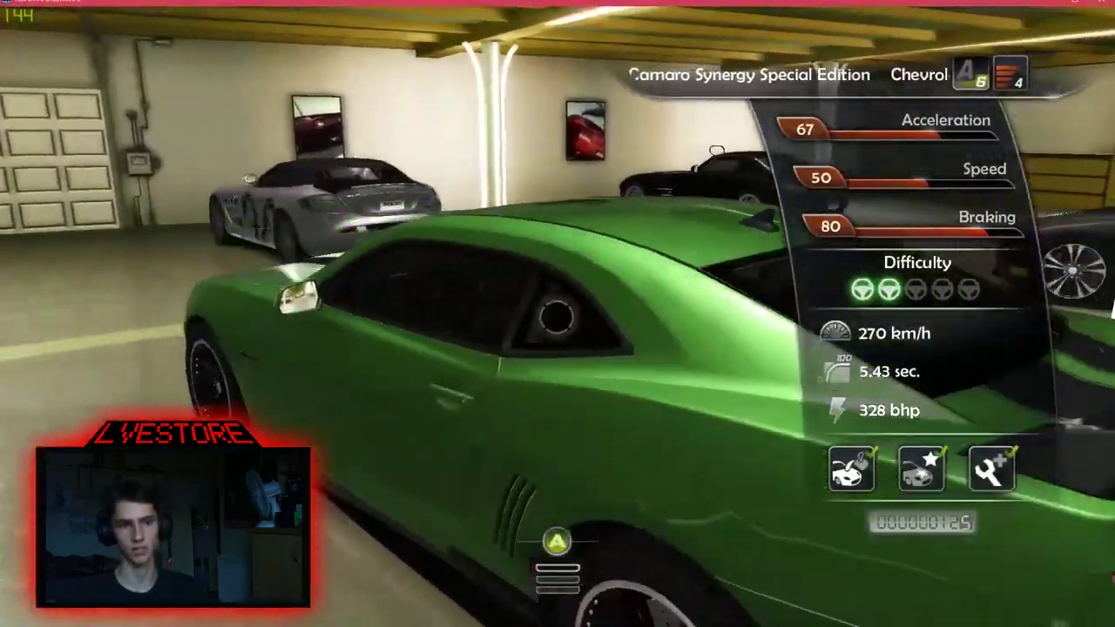
{"action": "key", "text": "Escape"}
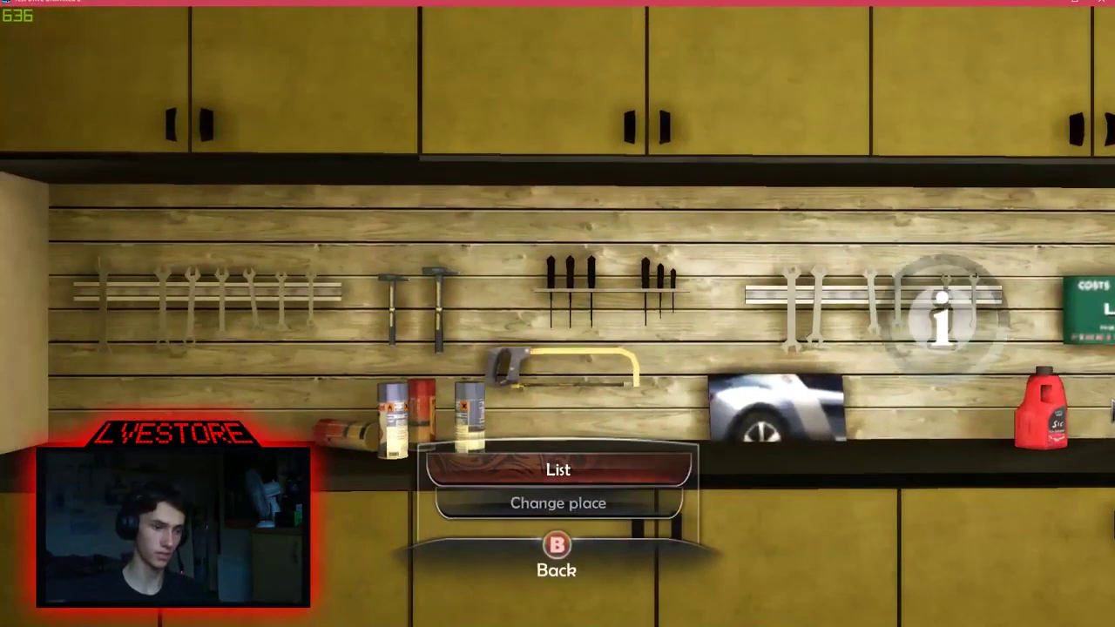
- Open the garage's vehicle list and review the owned vehicles from the Kawasaki Ninja ZX-10R down to the 1021 bhp car at Sa Cala house
{"action": "key", "text": "Return"}
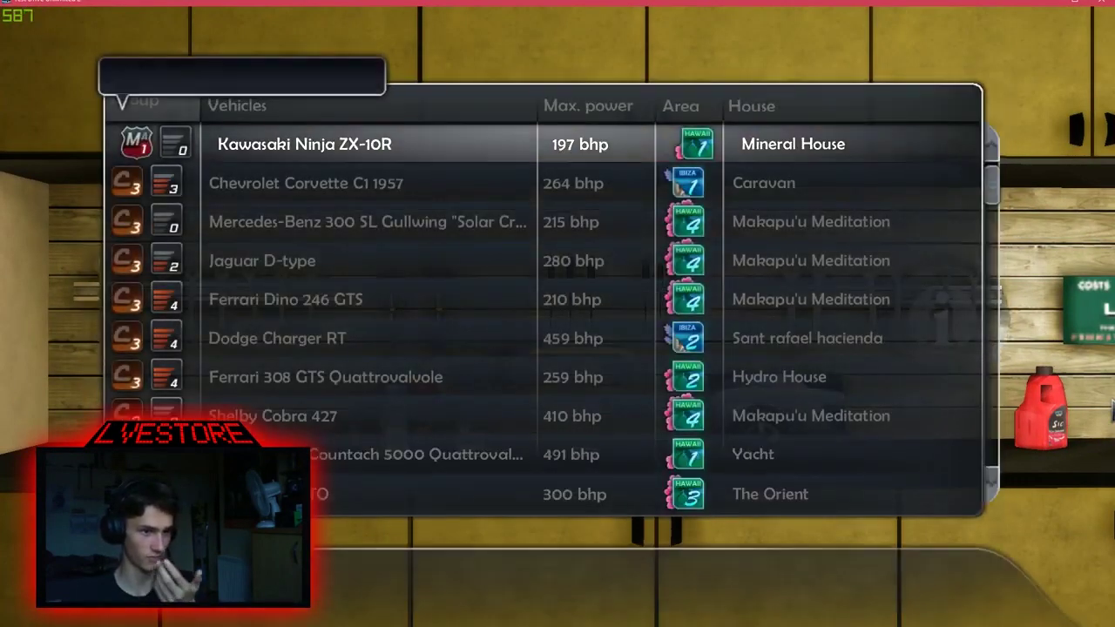
{"action": "key", "text": "Down"}
{"action": "key", "text": "Down"}
{"action": "key", "text": "Down"}
{"action": "key", "text": "Up"}
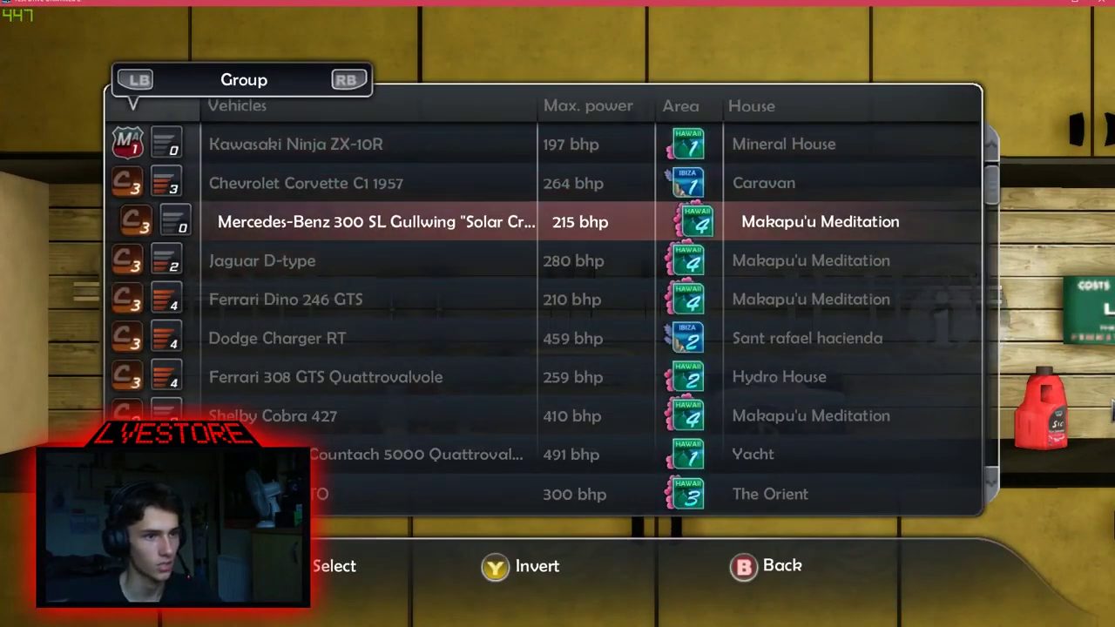
{"action": "key", "text": "Down"}
{"action": "key", "text": "Down"}
{"action": "key", "text": "Down"}
{"action": "key", "text": "Down"}
{"action": "key", "text": "Down"}
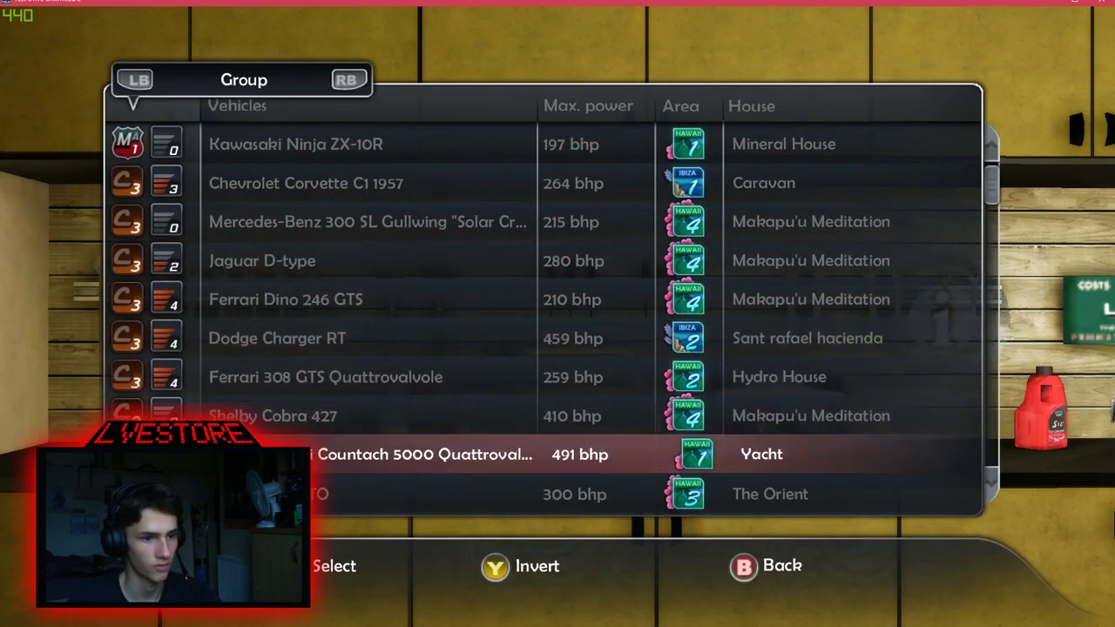
{"action": "key", "text": "Down"}
{"action": "key", "text": "Down"}
{"action": "key", "text": "Up"}
{"action": "key", "text": "Up"}
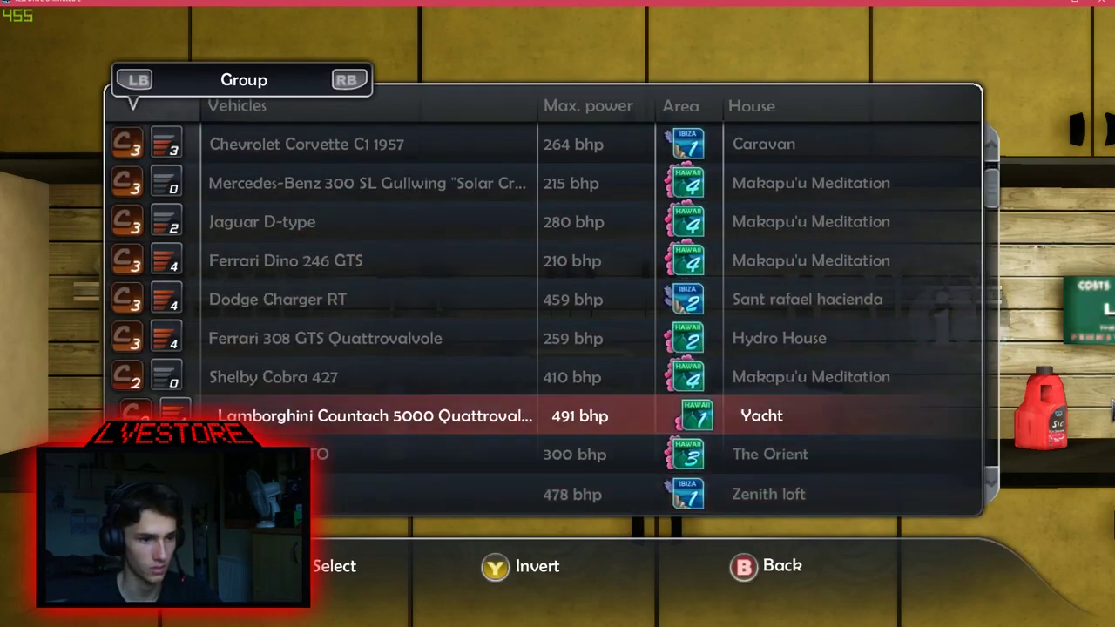
{"action": "key", "text": "Down"}
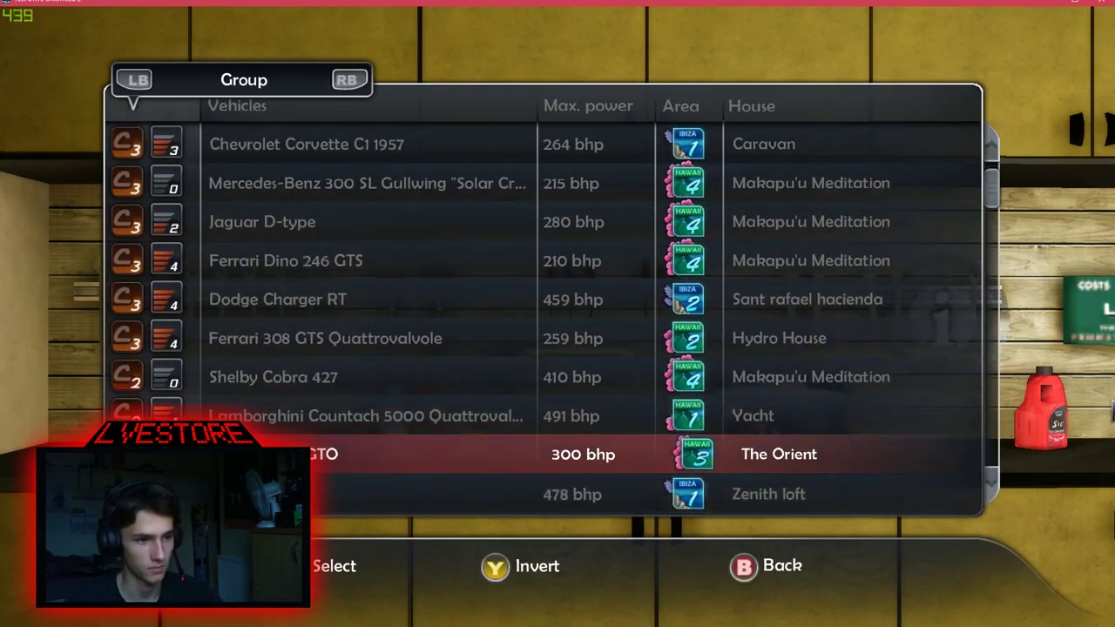
{"action": "key", "text": "Down"}
{"action": "key", "text": "Down"}
{"action": "key", "text": "Down"}
{"action": "key", "text": "Down"}
{"action": "key", "text": "Down"}
{"action": "key", "text": "Down"}
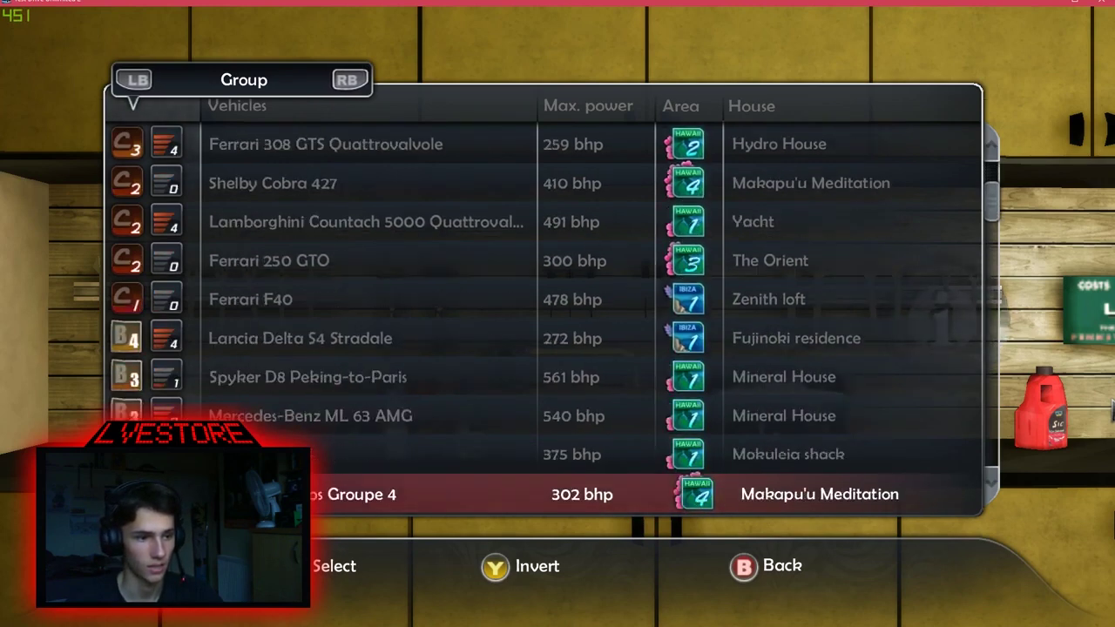
{"action": "key", "text": "Down"}
{"action": "key", "text": "Down"}
{"action": "key", "text": "Down"}
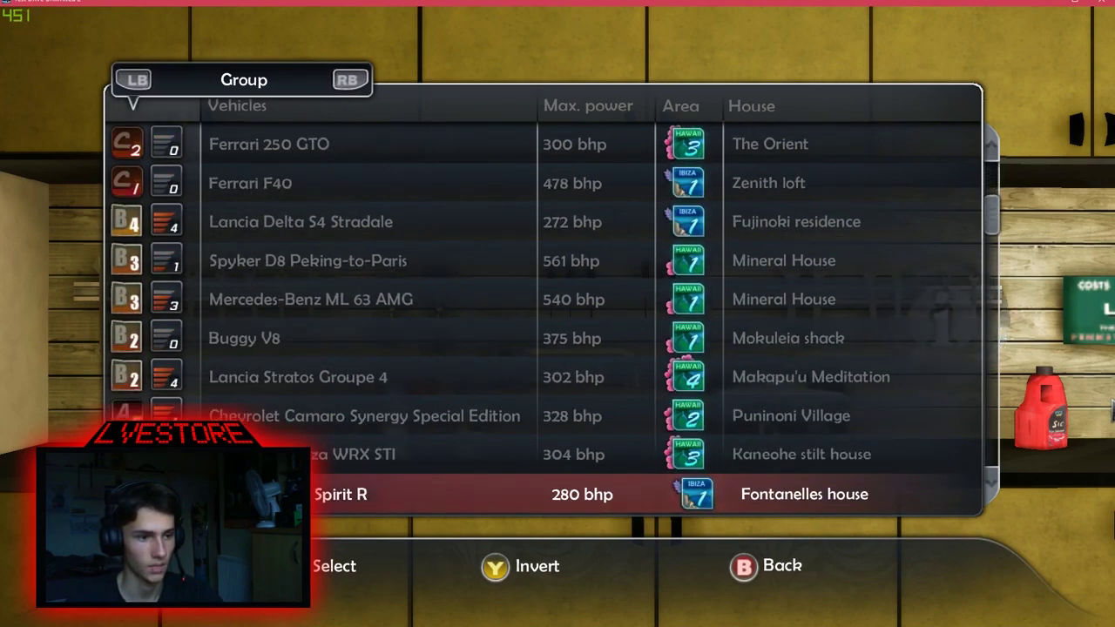
{"action": "key", "text": "Down"}
{"action": "key", "text": "Down"}
{"action": "key", "text": "Up"}
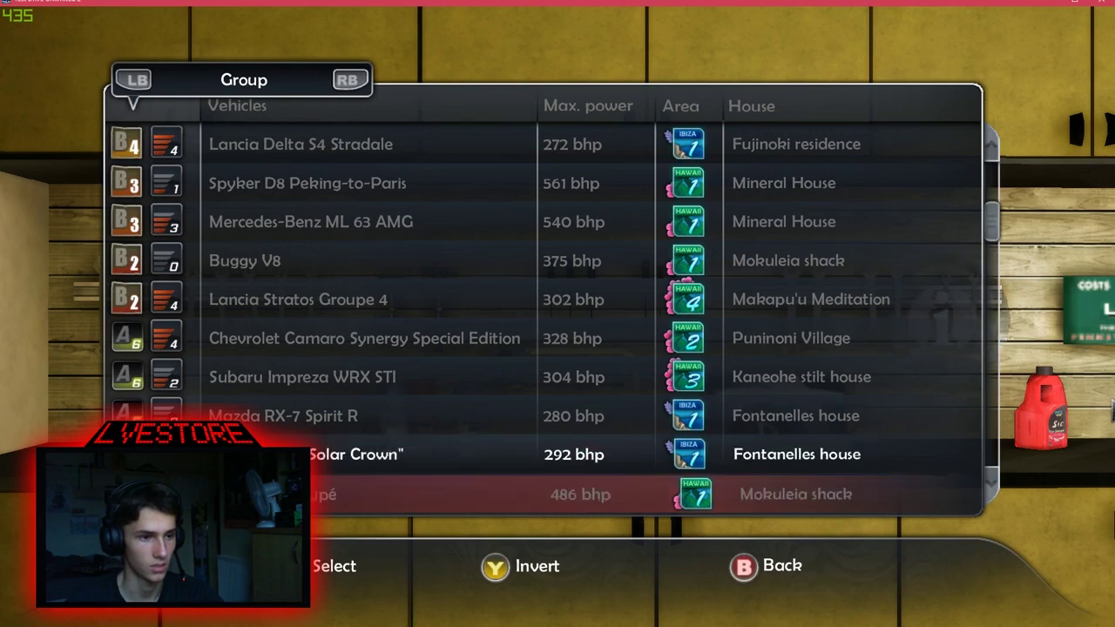
{"action": "key", "text": "Up"}
{"action": "key", "text": "Down"}
{"action": "key", "text": "Down"}
{"action": "key", "text": "Down"}
{"action": "key", "text": "Down"}
{"action": "key", "text": "Down"}
{"action": "key", "text": "Down"}
{"action": "key", "text": "Down"}
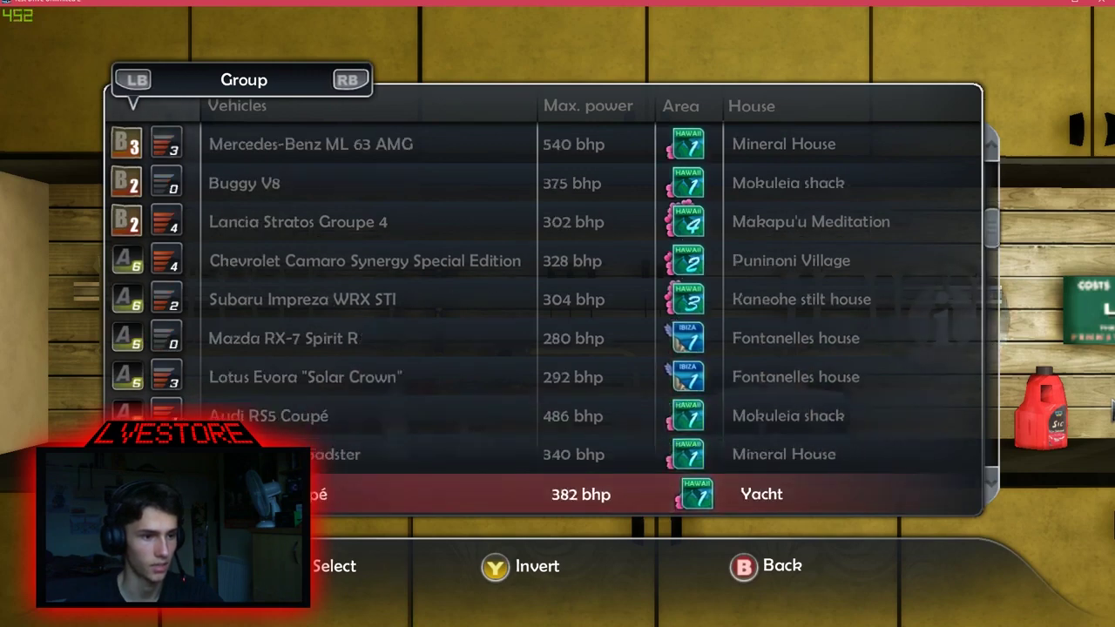
{"action": "key", "text": "Down"}
{"action": "key", "text": "Down"}
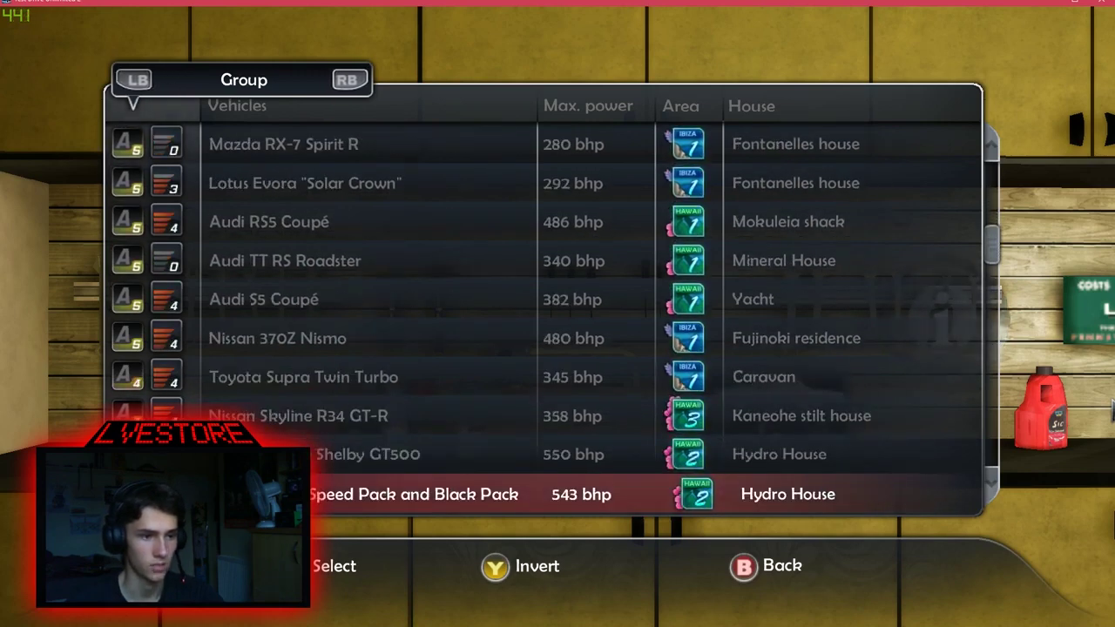
{"action": "key", "text": "Up"}
{"action": "key", "text": "Up"}
{"action": "key", "text": "Down"}
{"action": "key", "text": "Down"}
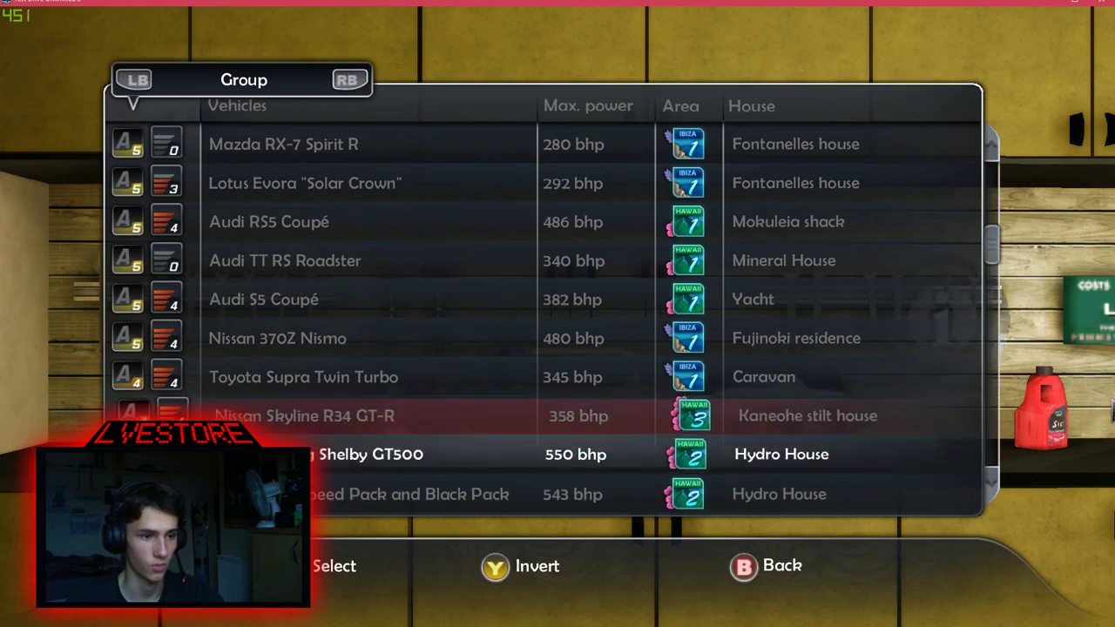
{"action": "key", "text": "Down"}
{"action": "key", "text": "Down"}
{"action": "key", "text": "Down"}
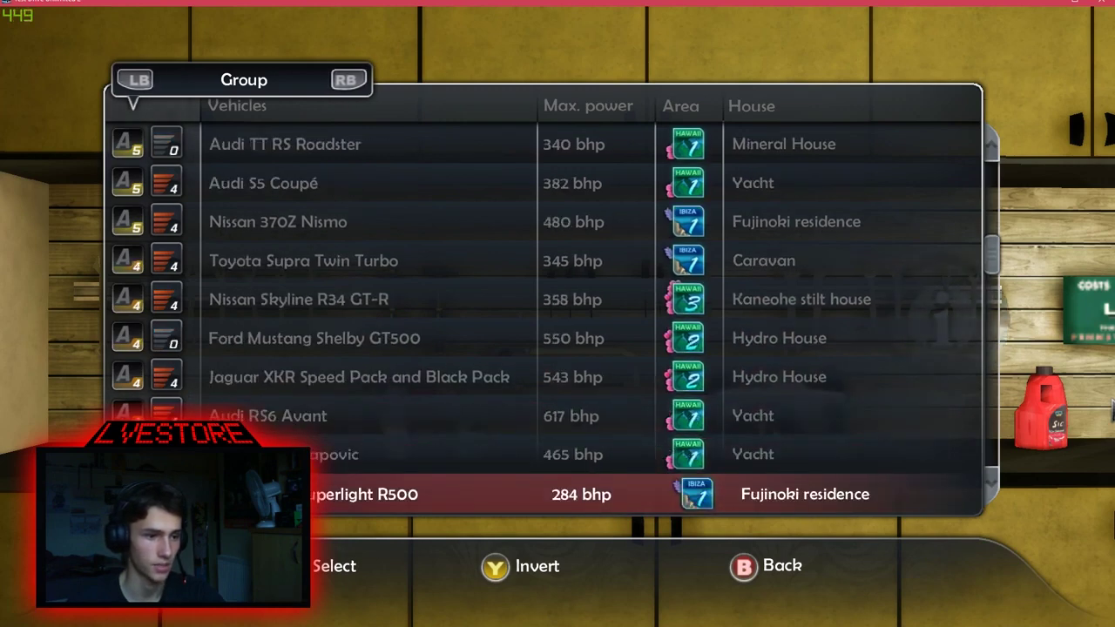
{"action": "key", "text": "Down"}
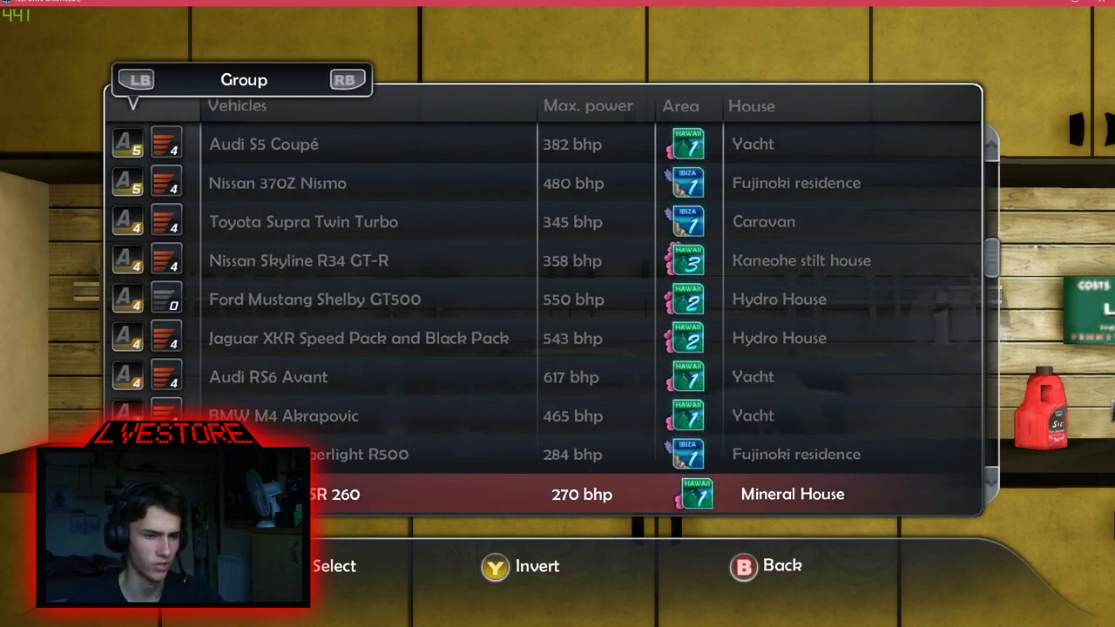
{"action": "key", "text": "Down"}
{"action": "key", "text": "Down"}
{"action": "key", "text": "Down"}
{"action": "key", "text": "Down"}
{"action": "key", "text": "Down"}
{"action": "key", "text": "Down"}
{"action": "key", "text": "Down"}
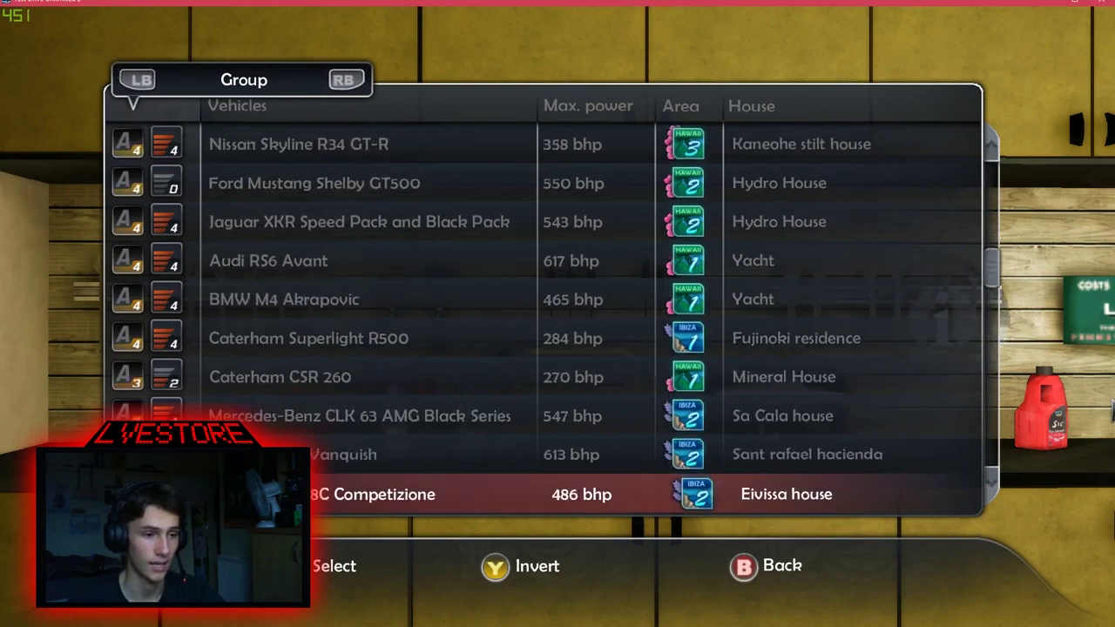
{"action": "key", "text": "Down"}
{"action": "key", "text": "Down"}
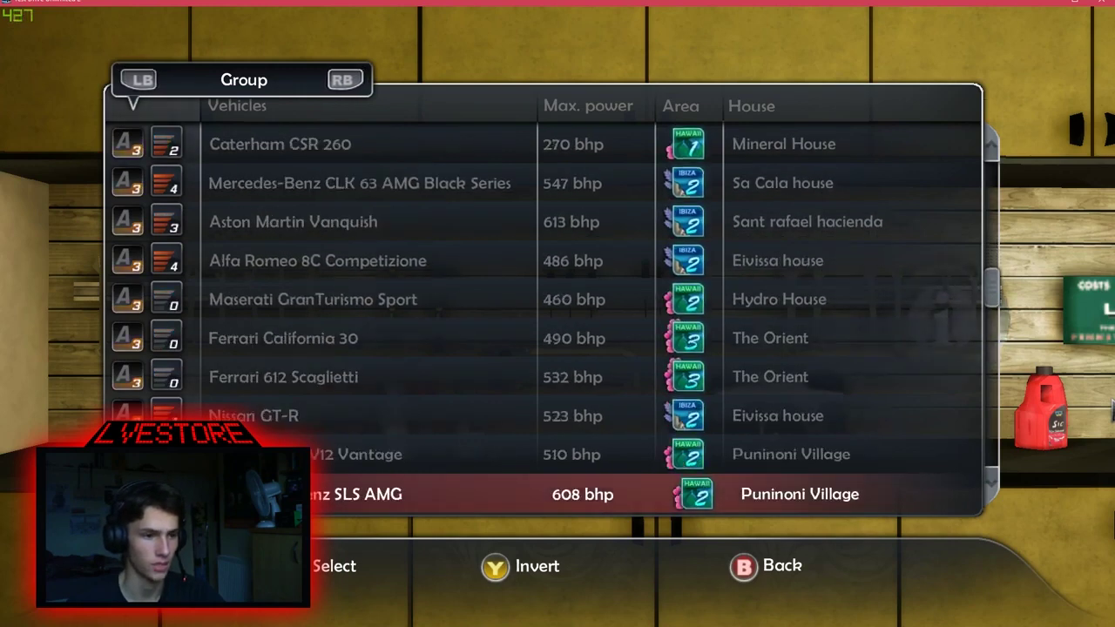
{"action": "key", "text": "Down"}
{"action": "key", "text": "Down"}
{"action": "key", "text": "Down"}
{"action": "key", "text": "Down"}
{"action": "key", "text": "Down"}
{"action": "key", "text": "Down"}
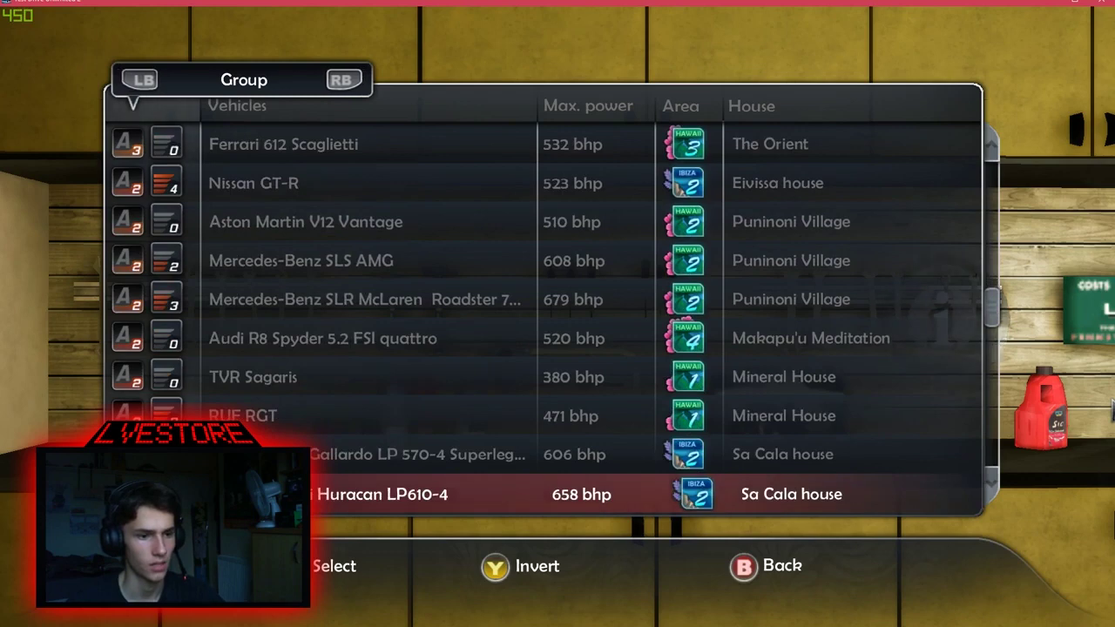
{"action": "key", "text": "Down"}
{"action": "key", "text": "Down"}
{"action": "key", "text": "Down"}
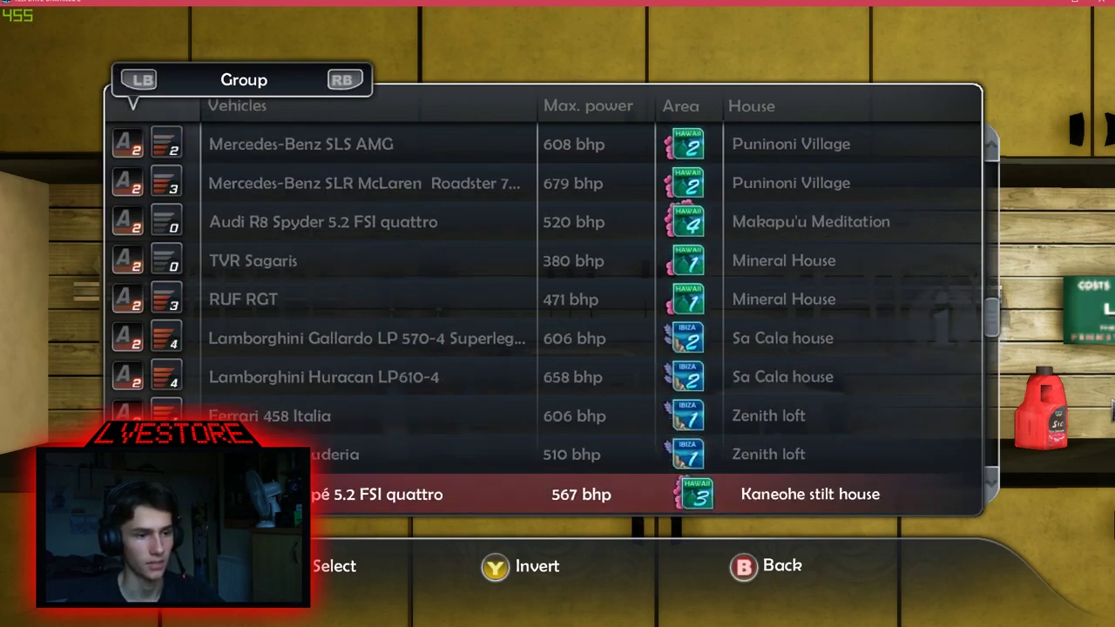
{"action": "key", "text": "Up"}
{"action": "key", "text": "Up"}
{"action": "key", "text": "Up"}
{"action": "key", "text": "Up"}
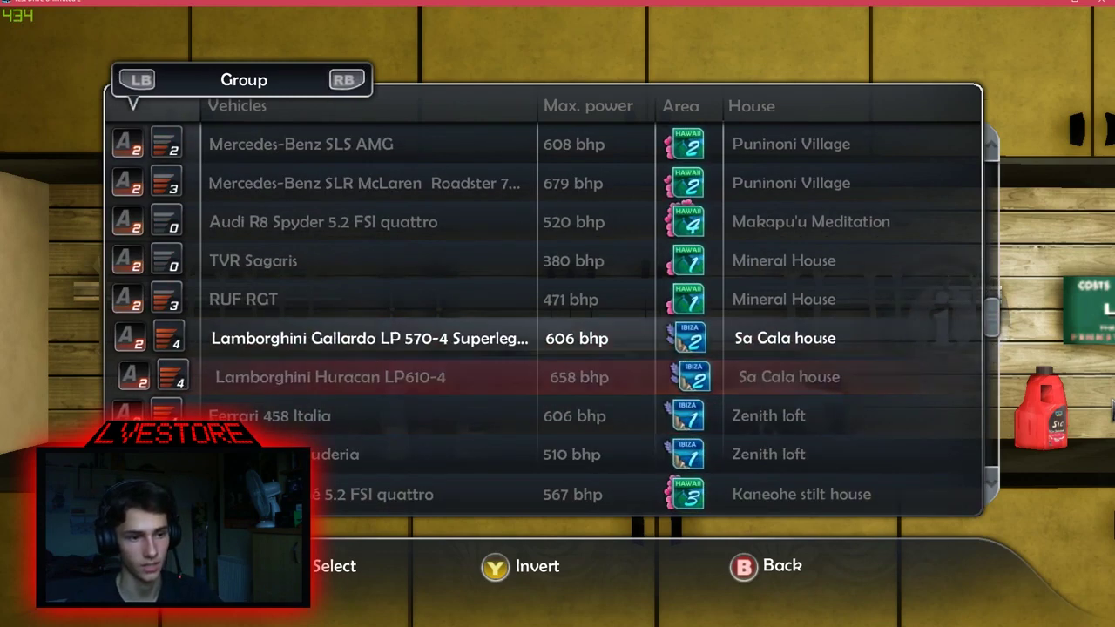
{"action": "key", "text": "Down"}
{"action": "key", "text": "Down"}
{"action": "key", "text": "Down"}
{"action": "key", "text": "Down"}
{"action": "key", "text": "Down"}
{"action": "key", "text": "Down"}
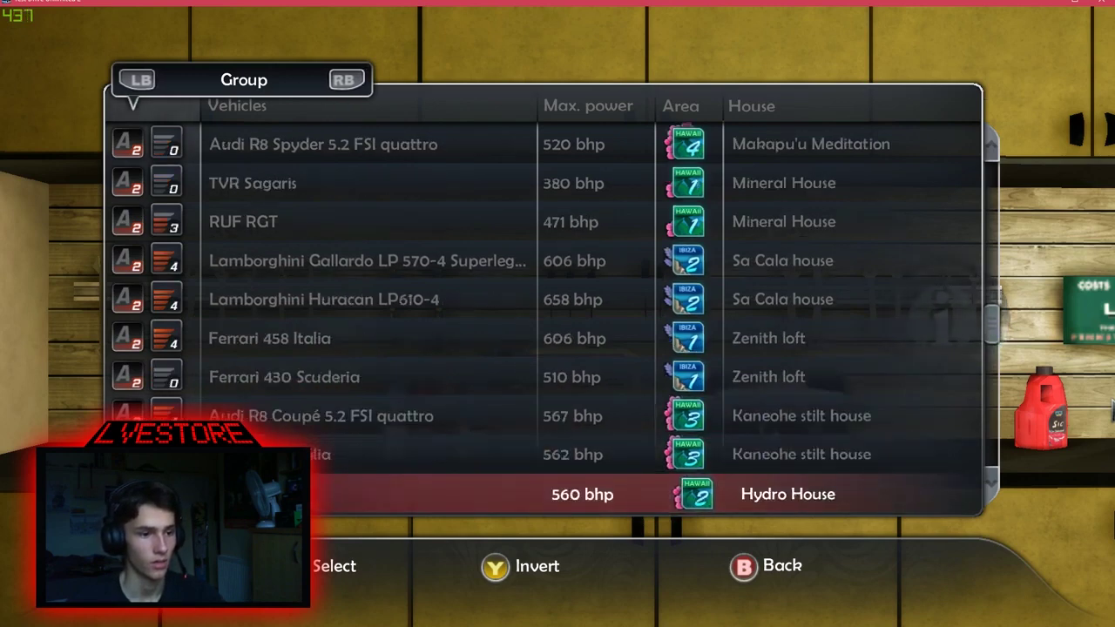
{"action": "key", "text": "Down"}
{"action": "key", "text": "Down"}
{"action": "key", "text": "Down"}
{"action": "key", "text": "Down"}
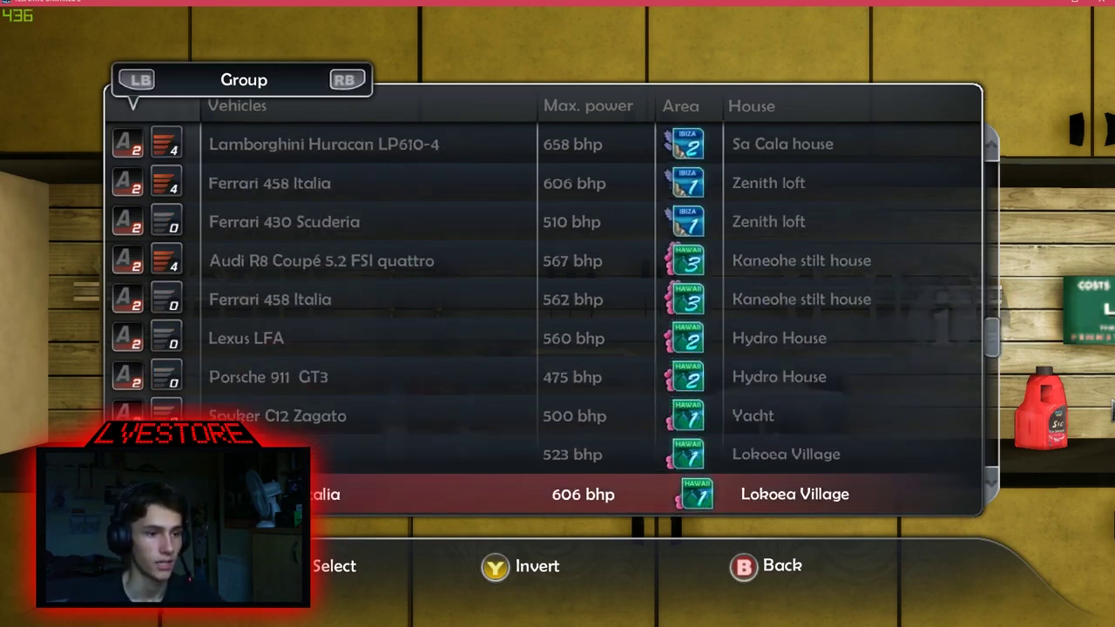
{"action": "key", "text": "Down"}
{"action": "key", "text": "Down"}
{"action": "key", "text": "Down"}
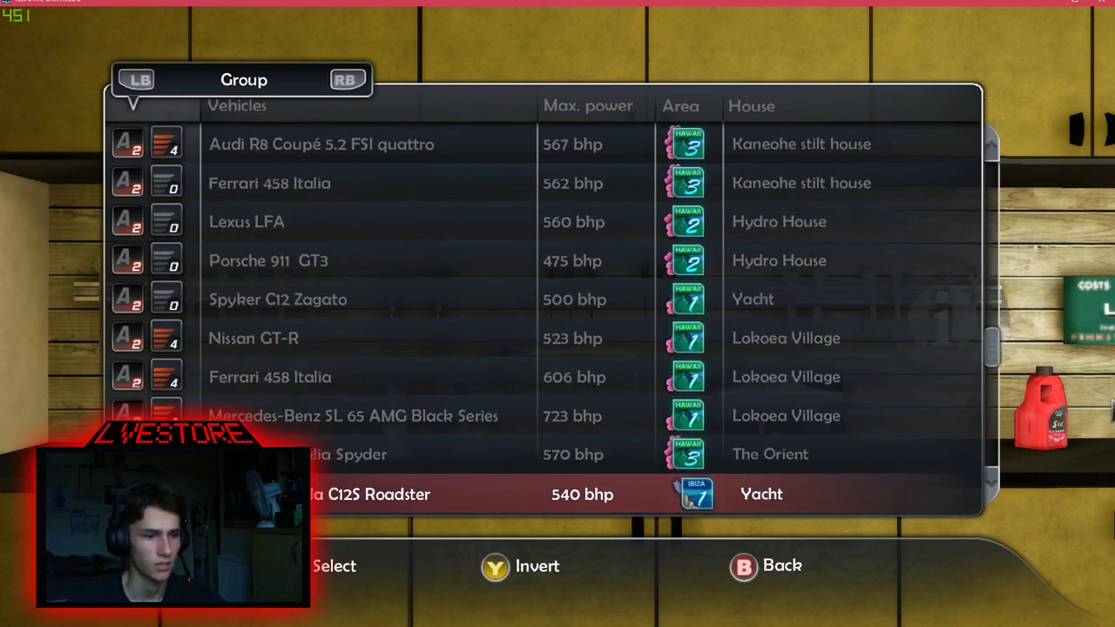
{"action": "key", "text": "Down"}
{"action": "key", "text": "Down"}
{"action": "key", "text": "Down"}
{"action": "key", "text": "Down"}
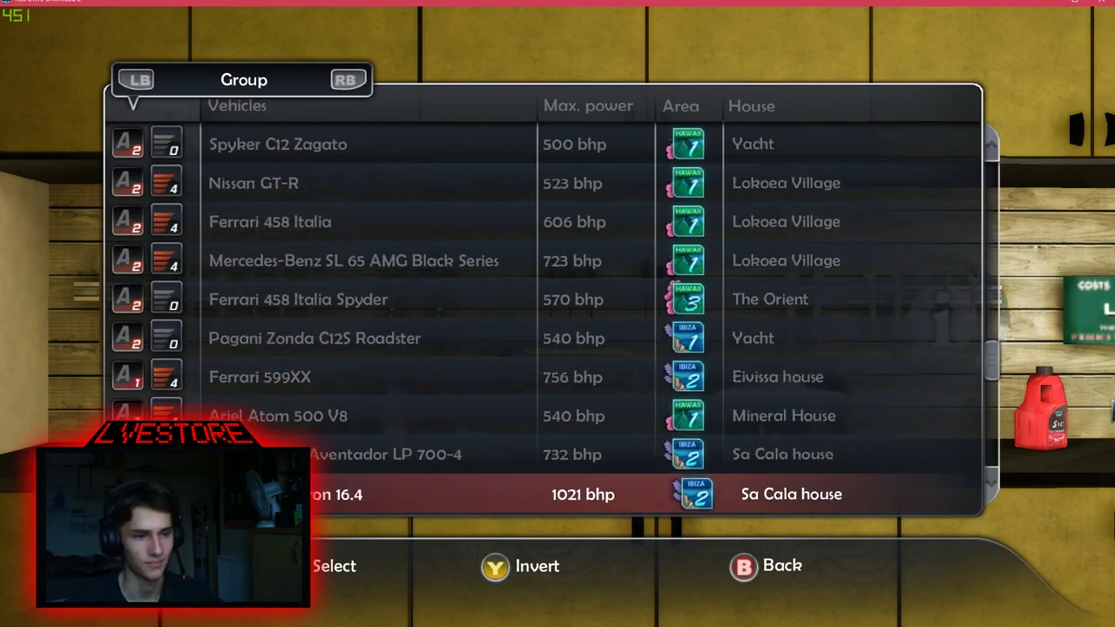
- Choose the Lamborghini Aventador LP 700-4 from the vehicle list and take it out to the driveway, ready to drive
{"action": "key", "text": "Up"}
{"action": "key", "text": "Return"}
{"action": "key", "text": "Return"}
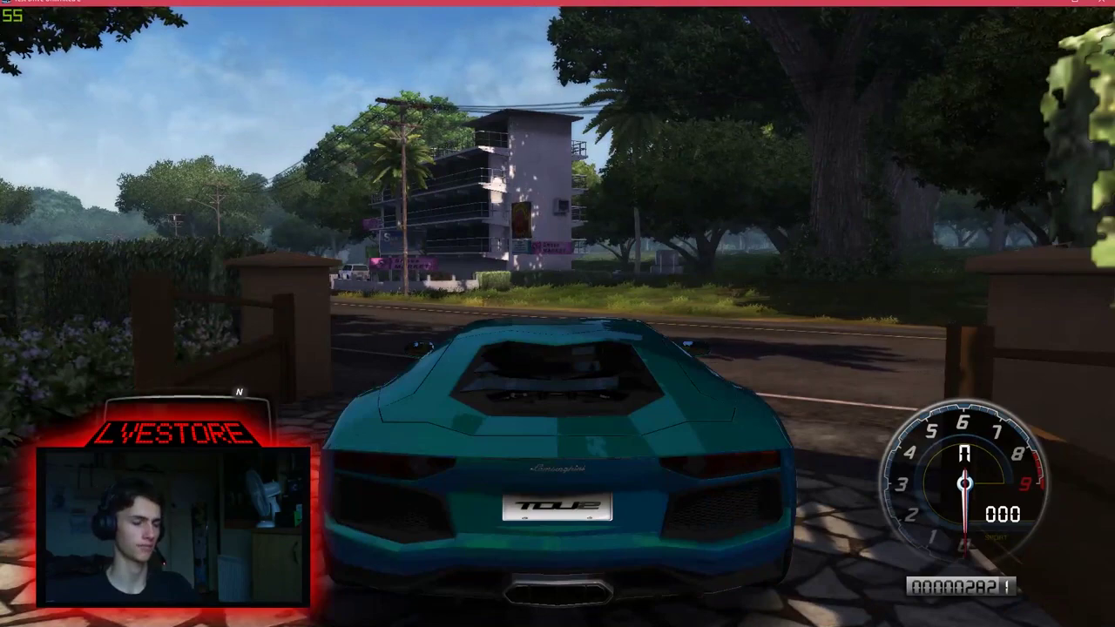
{"action": "key", "text": "Return"}
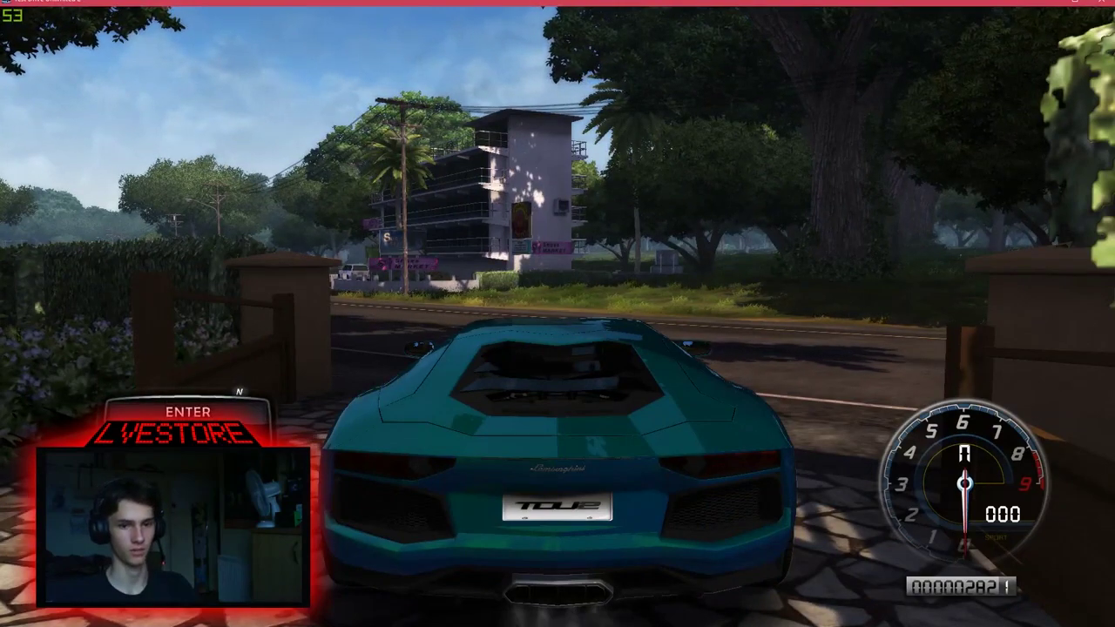
- Drive the Lamborghini out of the driveway and along the tree-lined road, steering and braking through the bends
{"action": "key", "text": "Up"}
{"action": "key", "text": "Left"}
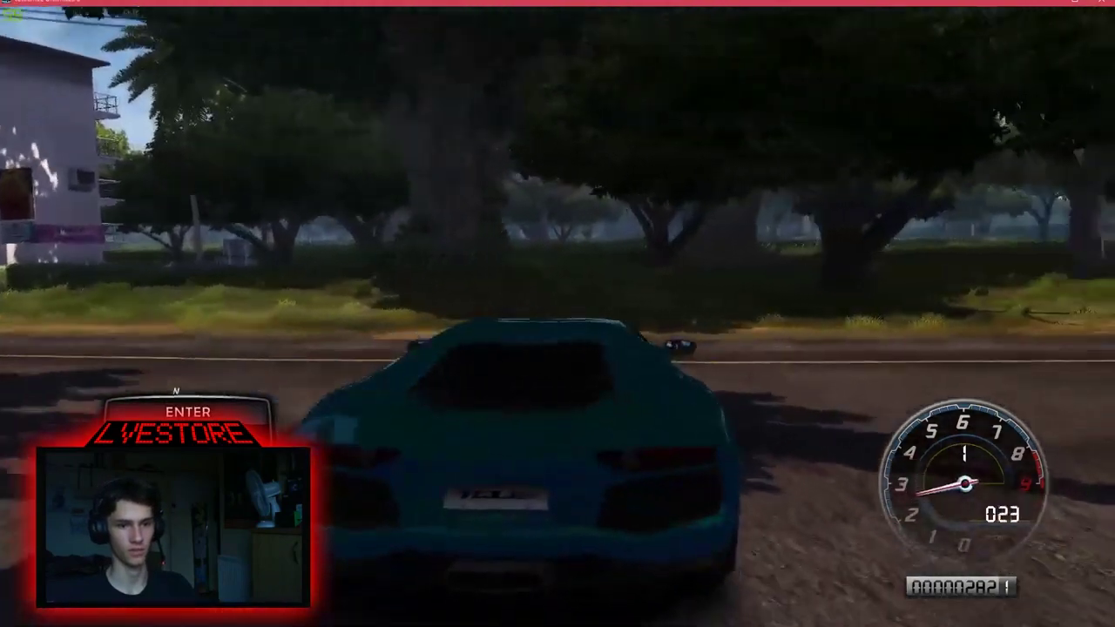
{"action": "key", "text": "Up"}
{"action": "key", "text": "Right"}
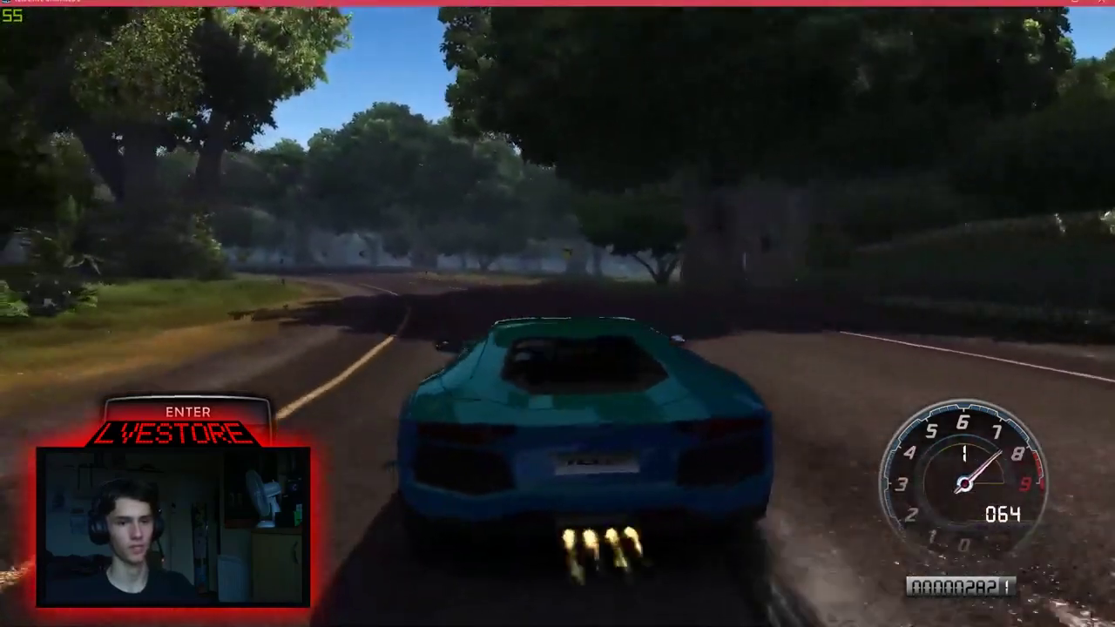
{"action": "key", "text": "Up"}
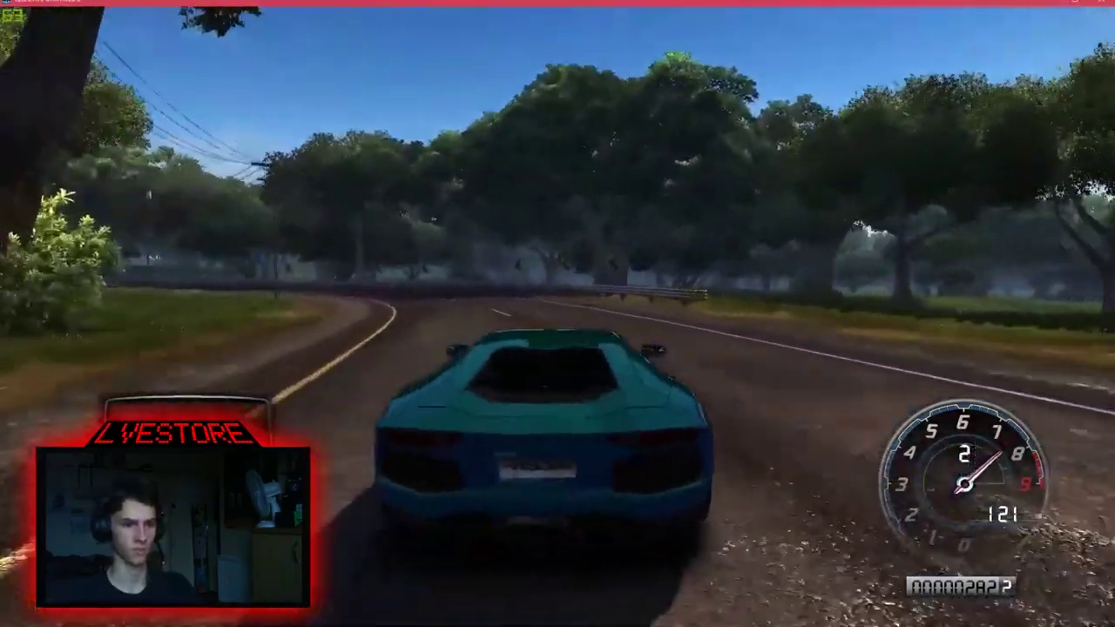
{"action": "key", "text": "Down"}
{"action": "key", "text": "Left"}
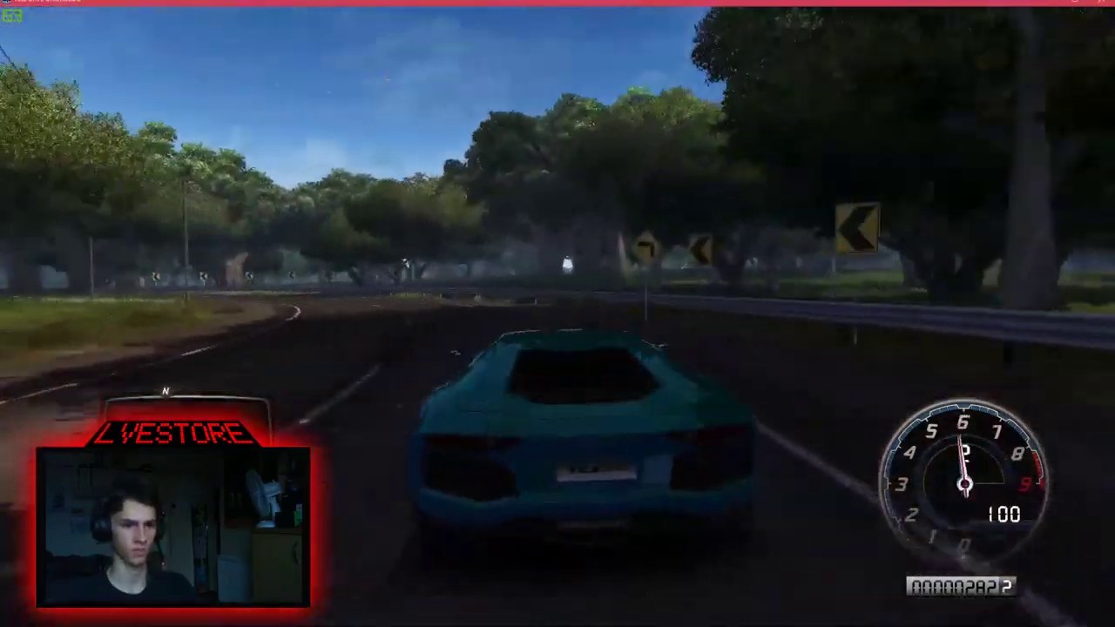
{"action": "key", "text": "Up"}
- Pause the drive and quit Test Drive Unlimited 2, confirming the exit
{"action": "key", "text": "Escape"}
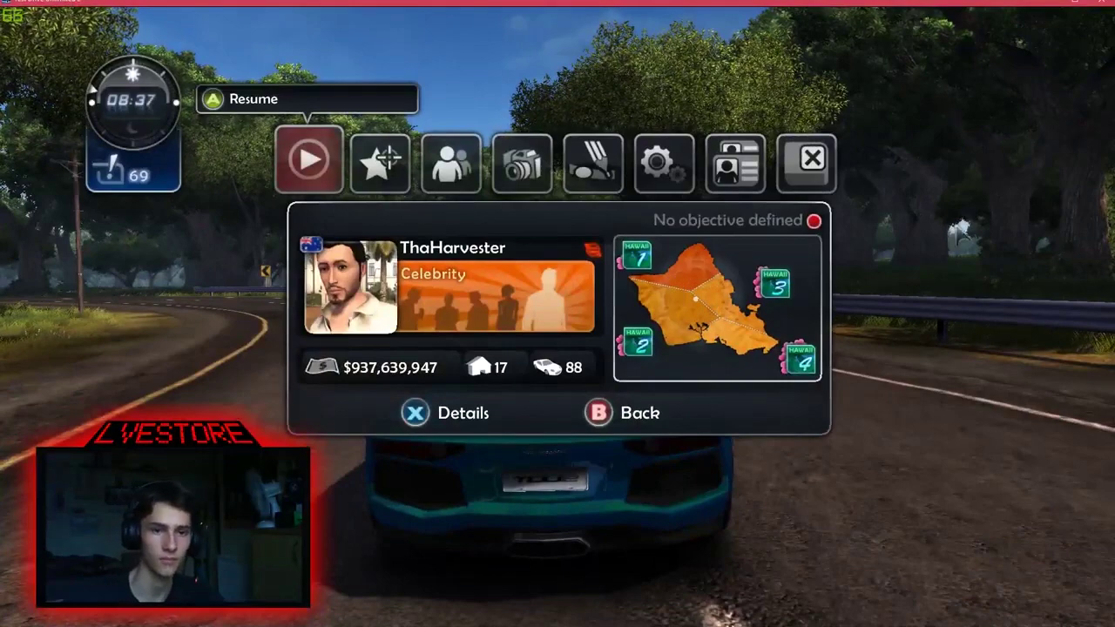
{"action": "left_click", "coordinate": [810, 159]}
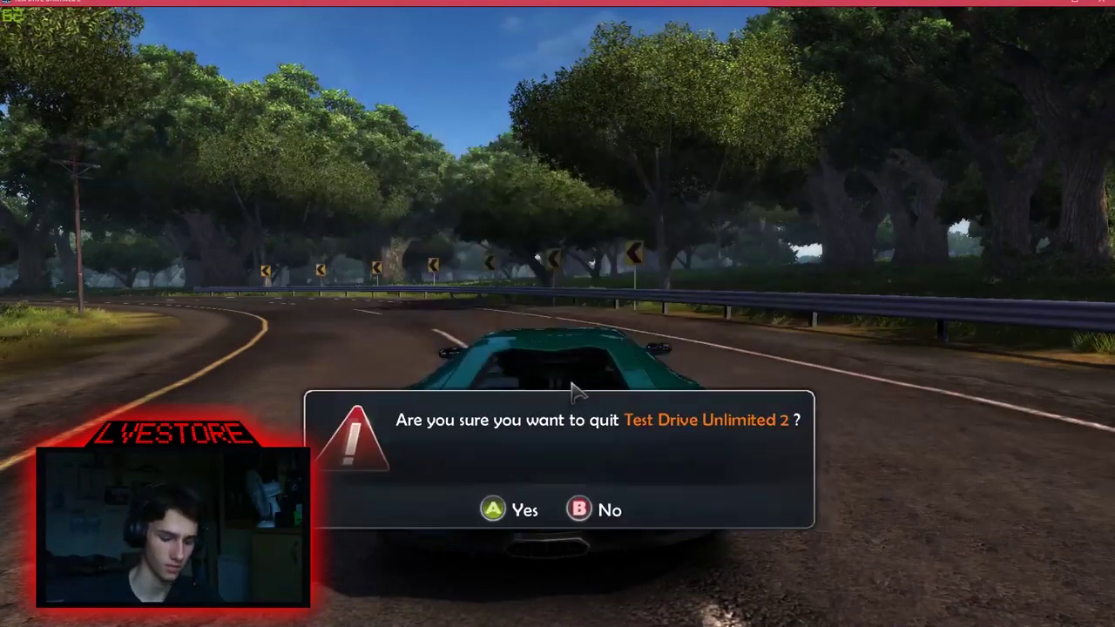
{"action": "key", "text": "Return"}
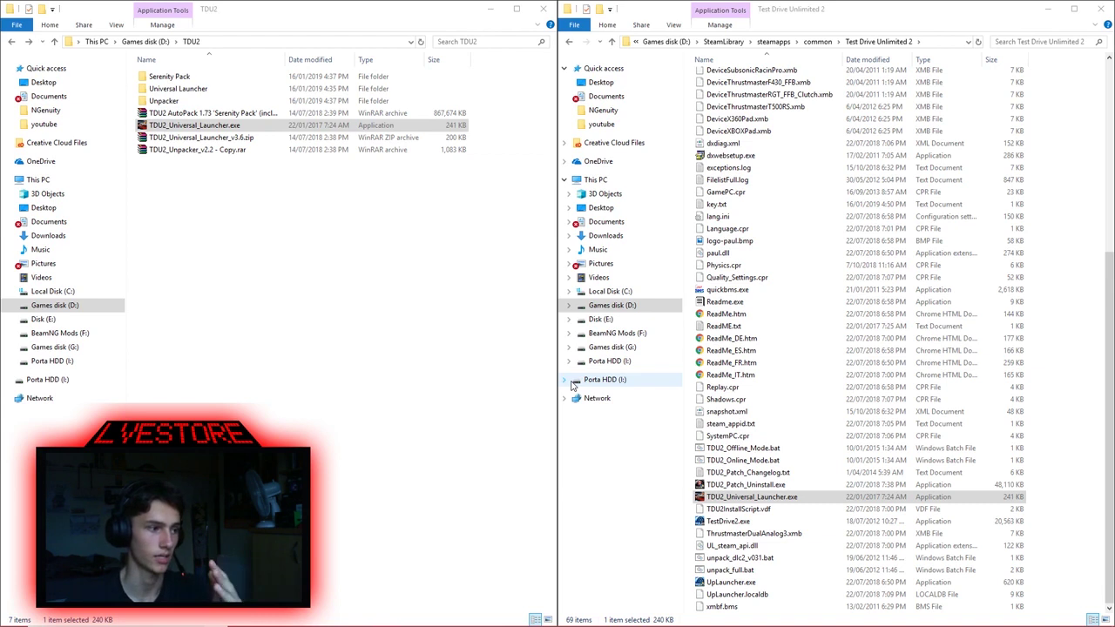
- Examine the files in the Unpacker folder and the Test Drive Unlimited 2 game folder, and return to the TDU2 folder
{"action": "double_click", "coordinate": [175, 101]}
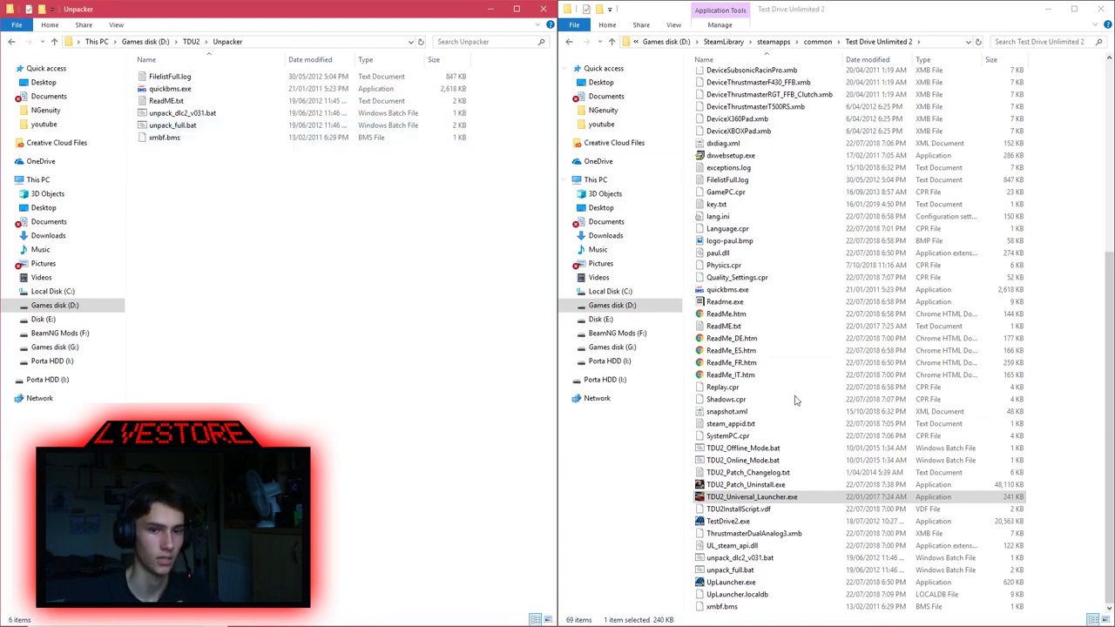
{"action": "scroll", "coordinate": [816, 331], "scroll_direction": "up", "scroll_amount": 8}
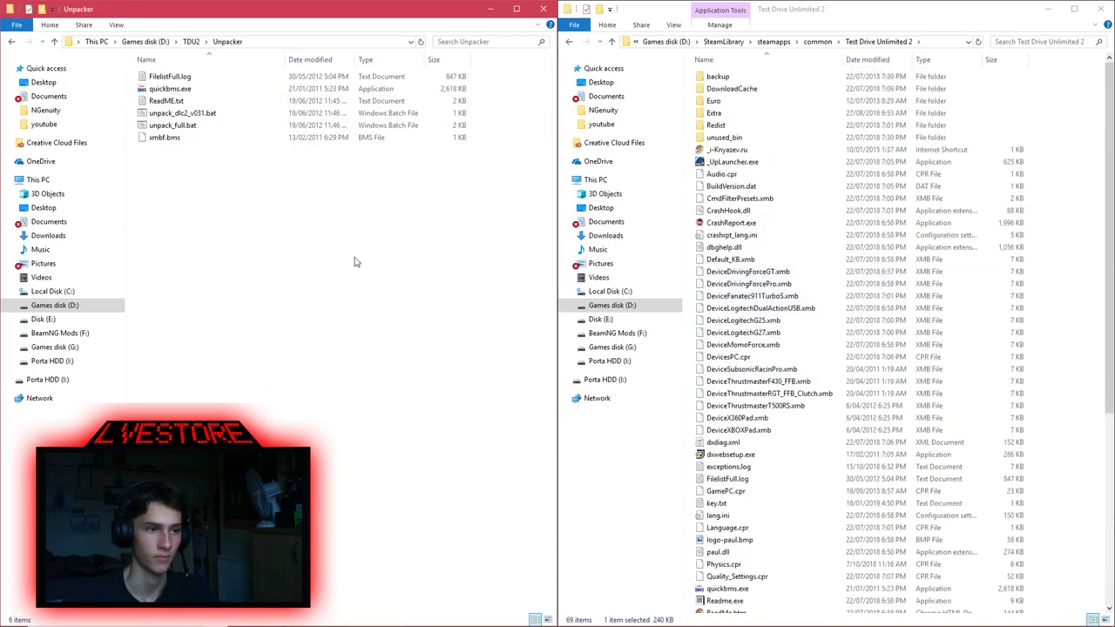
{"action": "left_click", "coordinate": [11, 42]}
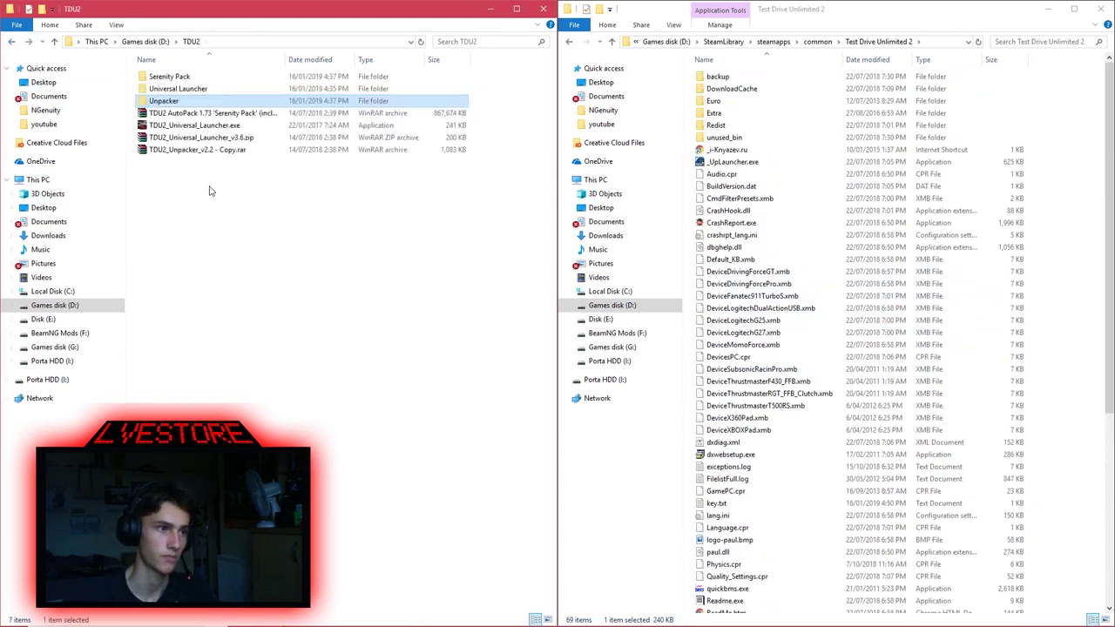
{"action": "left_click", "coordinate": [340, 262]}
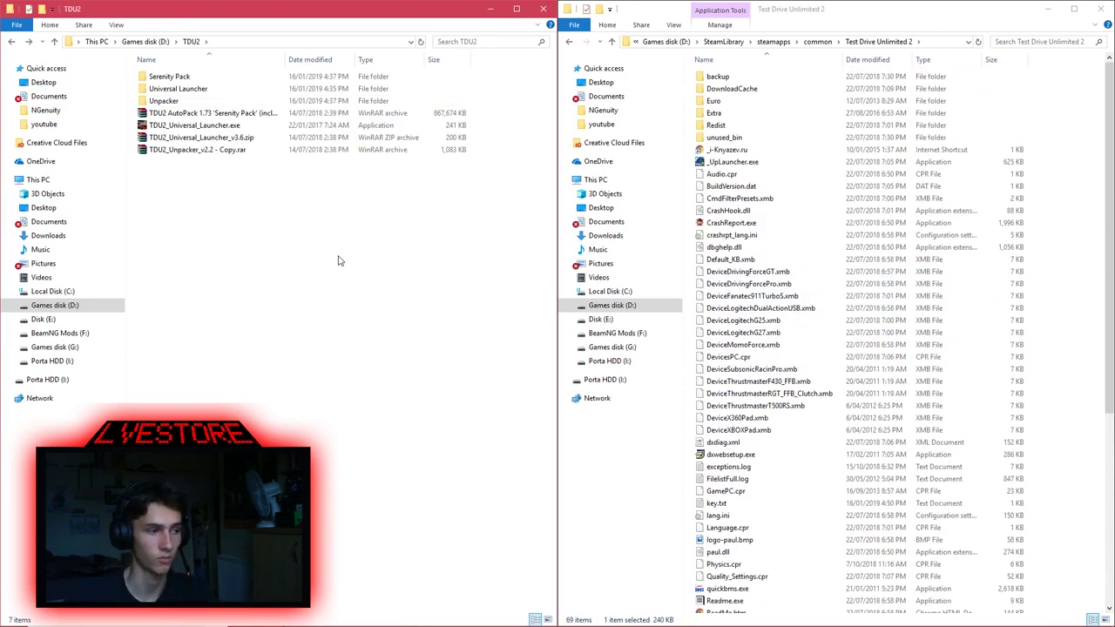